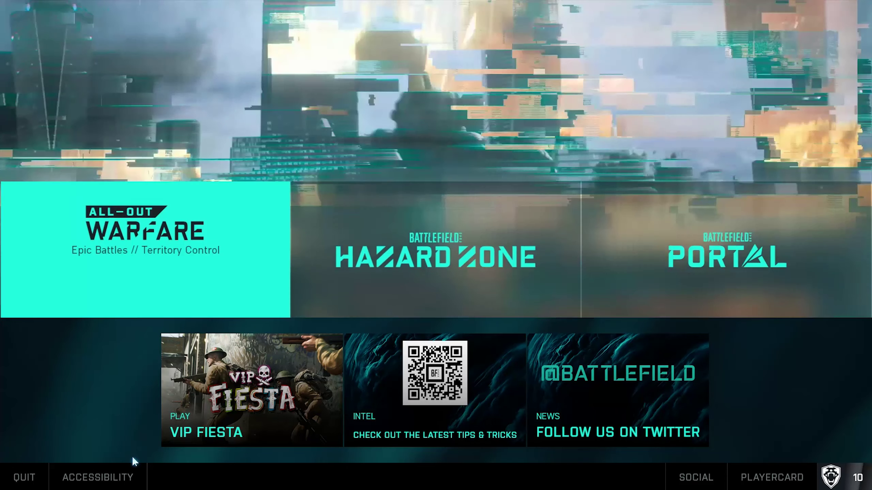
Step: In the display video options, keep the fullscreen resolution at 1,920 x 1,080 and set the refresh rate to 239.761Hz
left_click(133, 474)
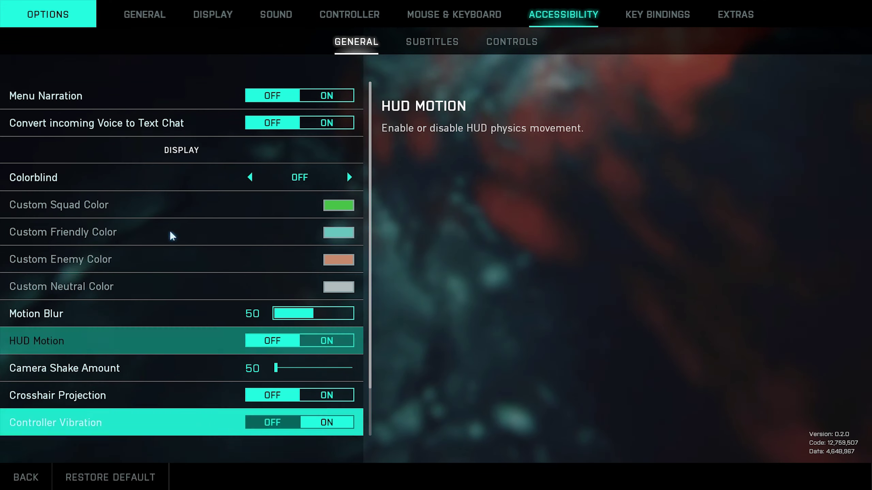
left_click(220, 17)
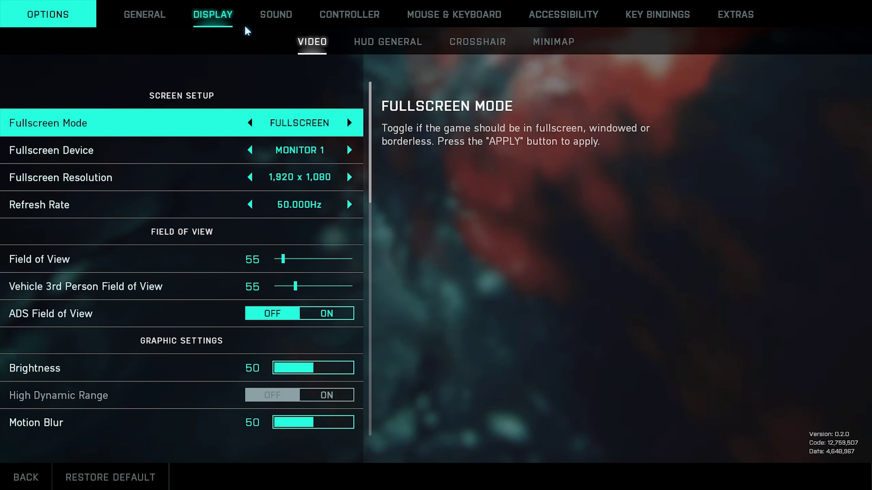
left_click(250, 178)
left_click(349, 177)
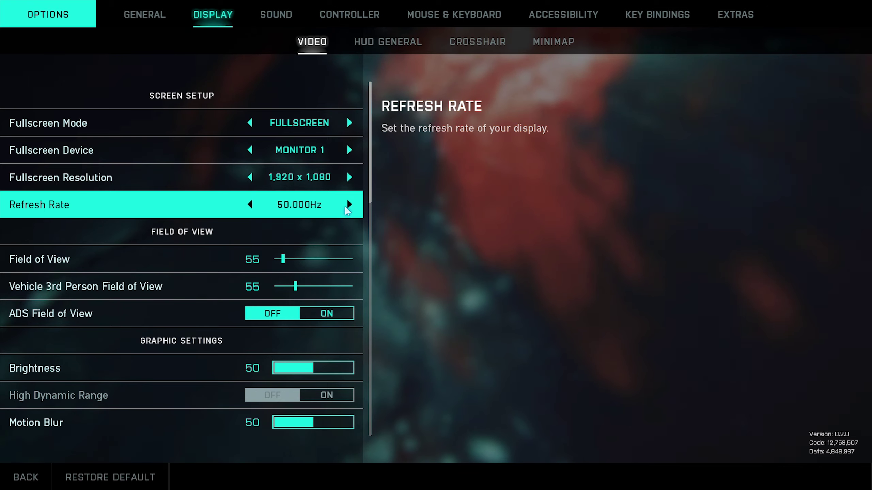
left_click(351, 206)
left_click(350, 205)
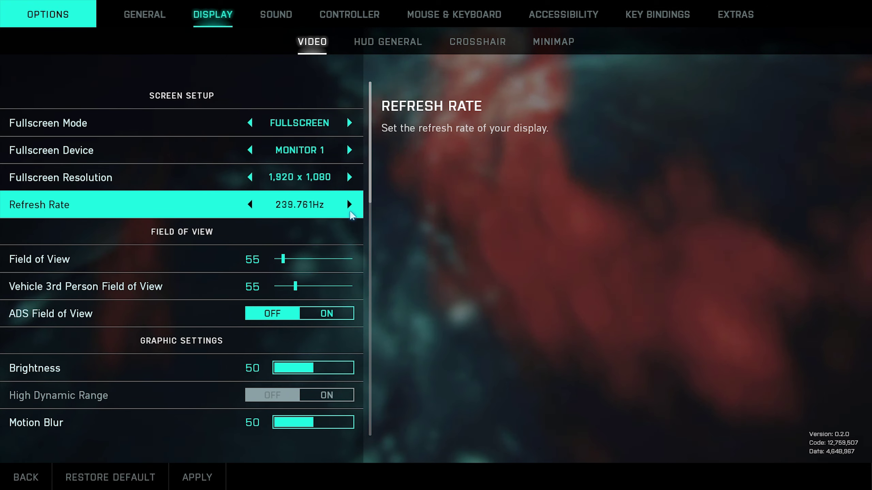
Step: Set Field of View to 105 and Vehicle 3rd Person Field of View to 88, and enable ADS Field of View
left_click(352, 260)
left_click(353, 286)
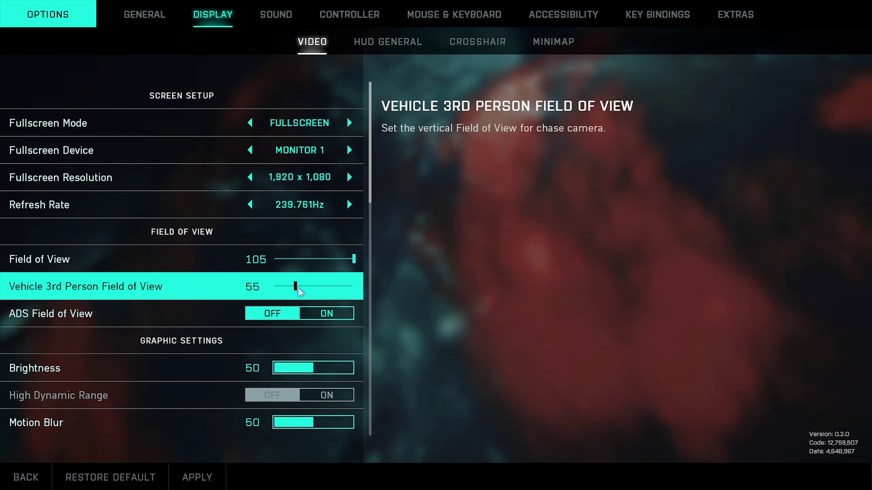
scroll(297, 306, "down", 3)
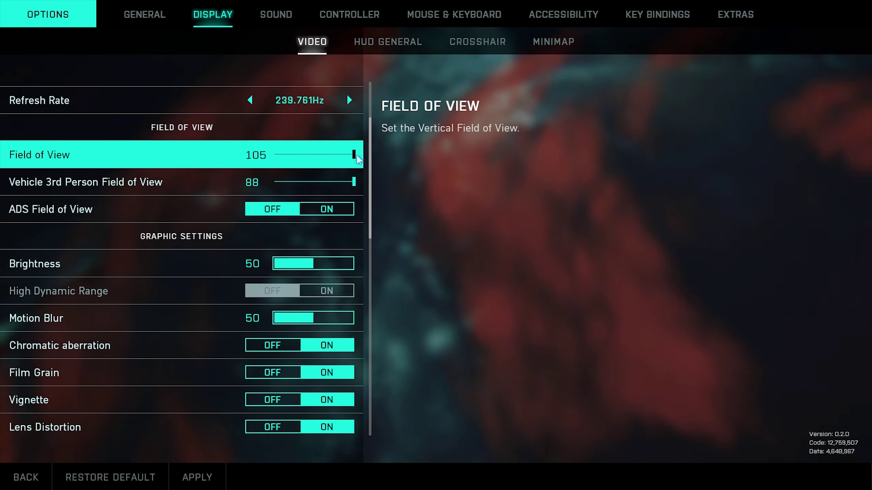
left_click_drag(354, 155, 384, 169)
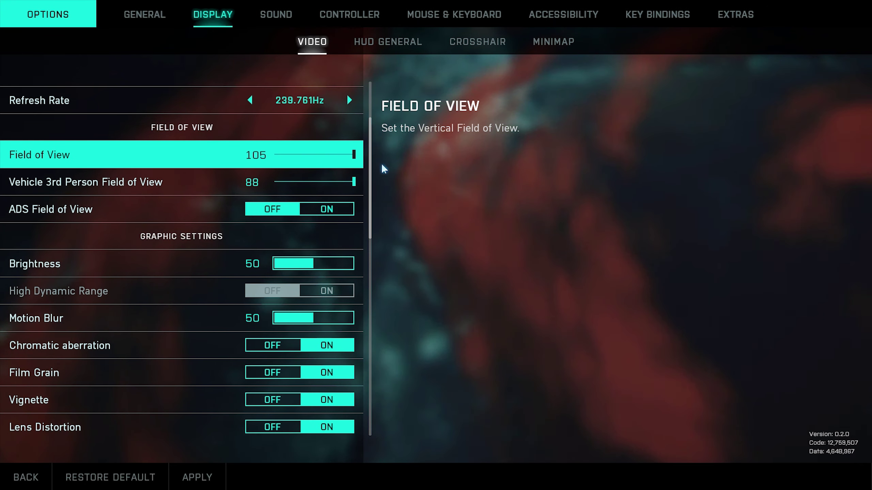
left_click(310, 213)
Step: Set Motion Blur to 0 and turn off Chromatic aberration, Film Grain, Lens Distortion and Vignette
scroll(304, 261, "down", 3)
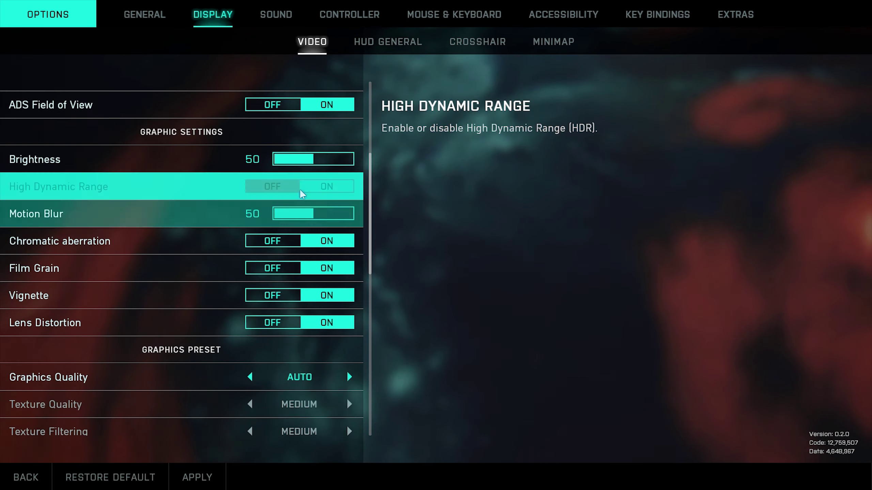
left_click_drag(305, 219, 272, 214)
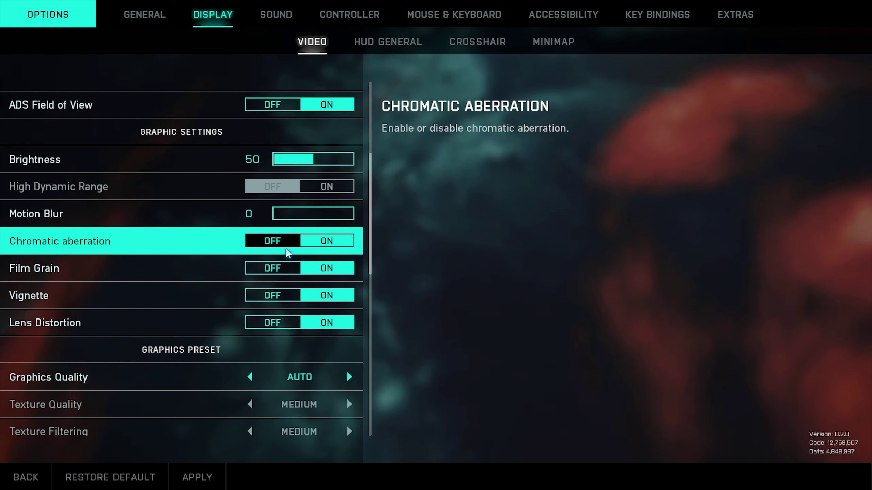
left_click(288, 244)
left_click(289, 275)
left_click(274, 323)
left_click(250, 295)
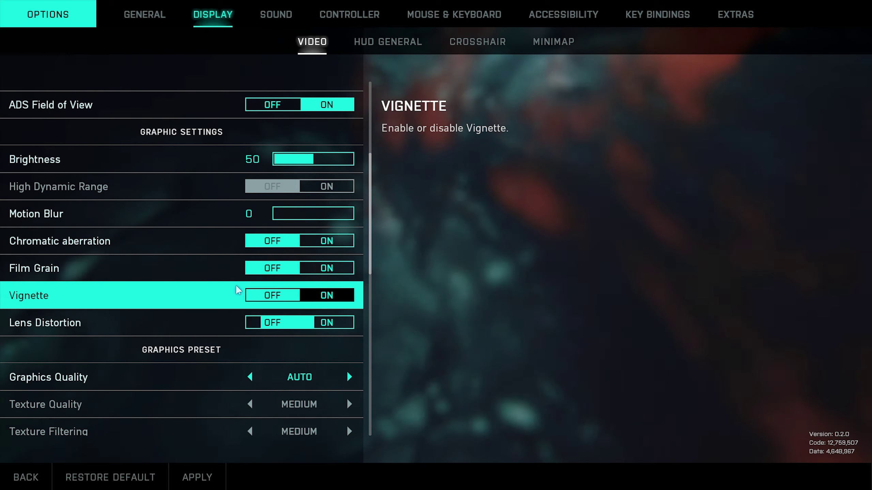
Step: Set the Graphics Quality preset to Low
scroll(258, 268, "down", 3)
left_click(256, 264)
left_click(256, 264)
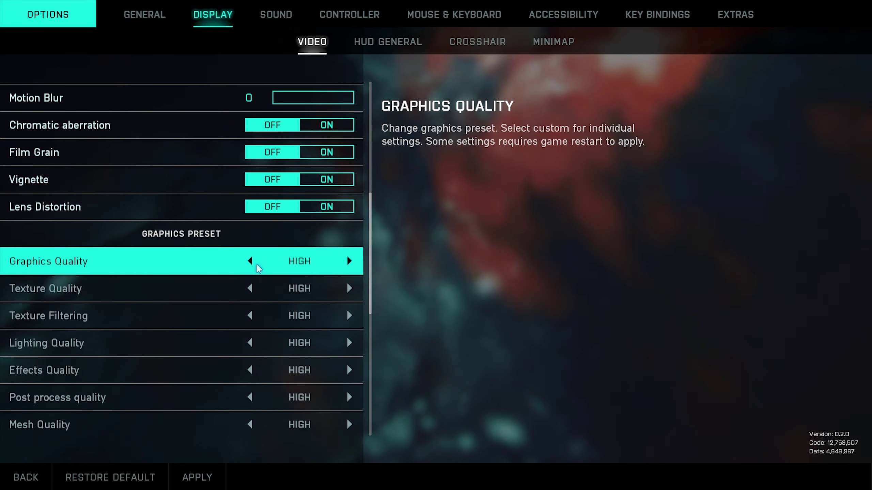
left_click(256, 264)
left_click(255, 264)
Step: Turn off Dynamic Resolution Scale, NVIDIA Reflex Low Latency and Vertical Sync in the advanced video settings
scroll(250, 275, "down", 4)
scroll(244, 290, "down", 6)
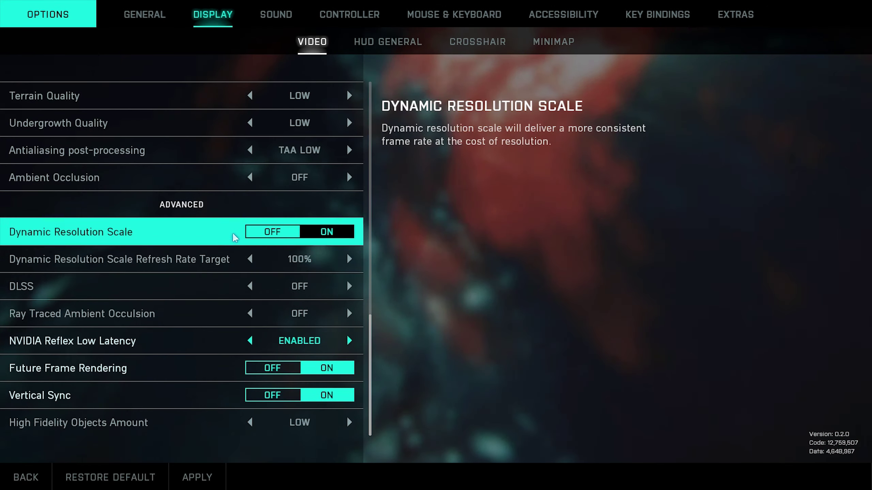
left_click(261, 233)
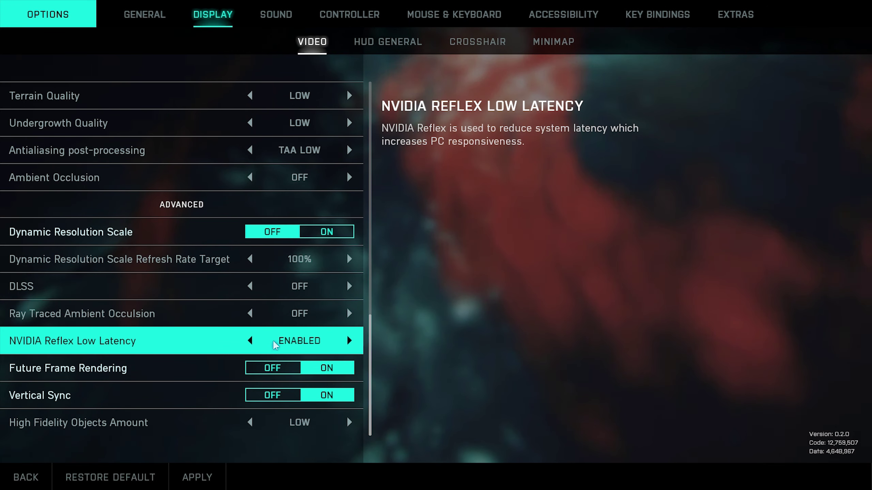
left_click(254, 342)
left_click(250, 341)
left_click(250, 341)
left_click(250, 341)
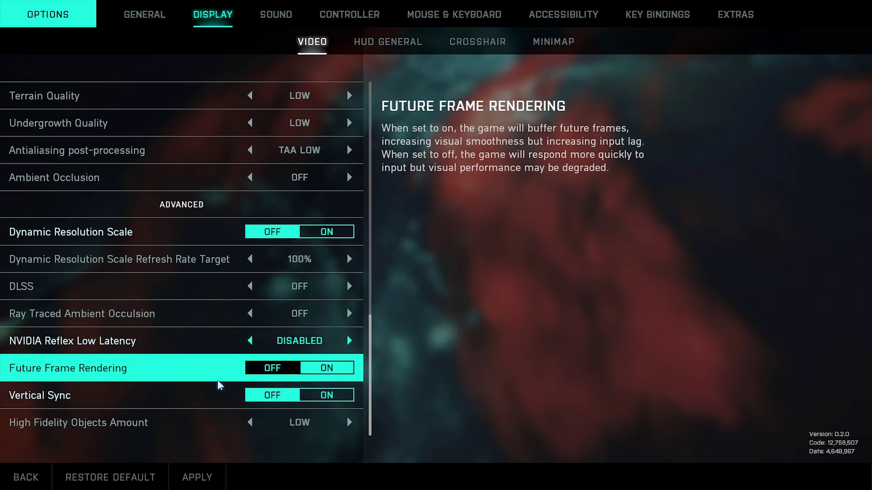
Step: Apply the changed display settings and quit the game to the desktop
scroll(220, 395, "up", 6)
scroll(217, 367, "up", 12)
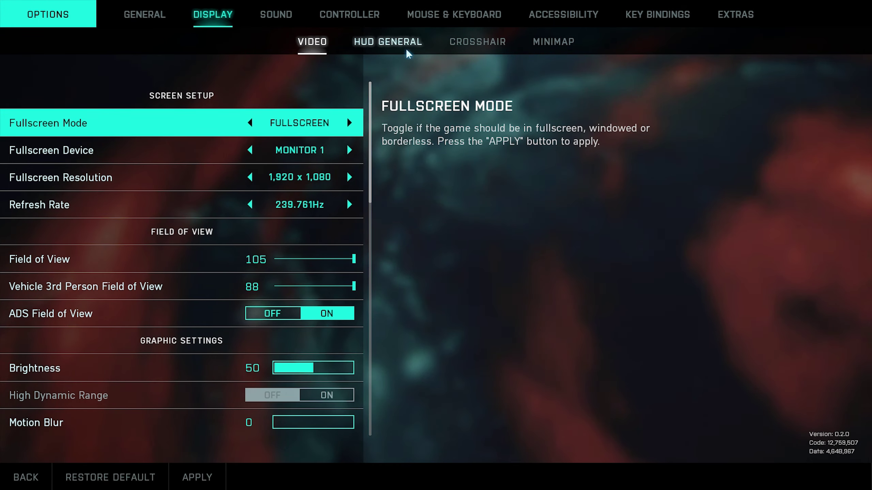
left_click(460, 46)
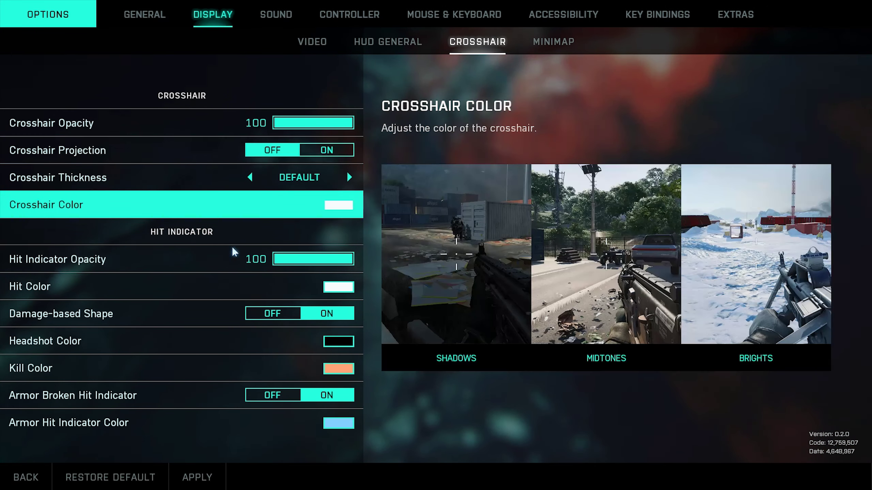
left_click(311, 41)
scroll(219, 319, "down", 4)
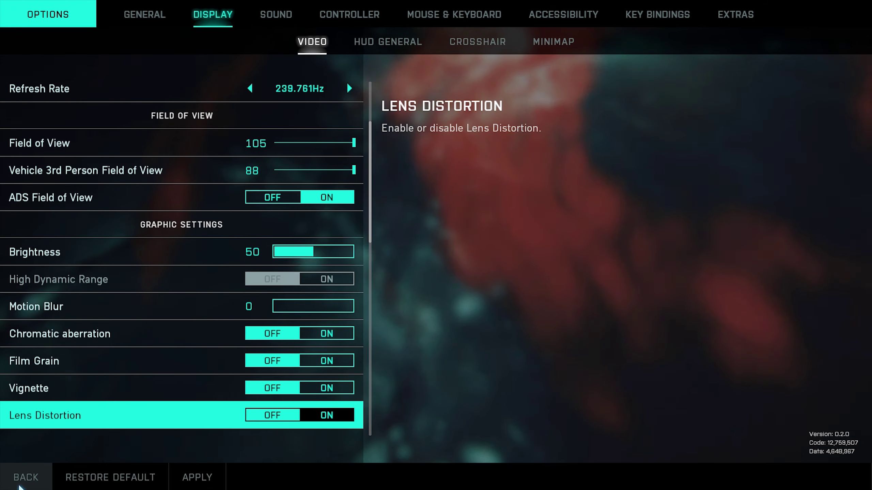
left_click(197, 477)
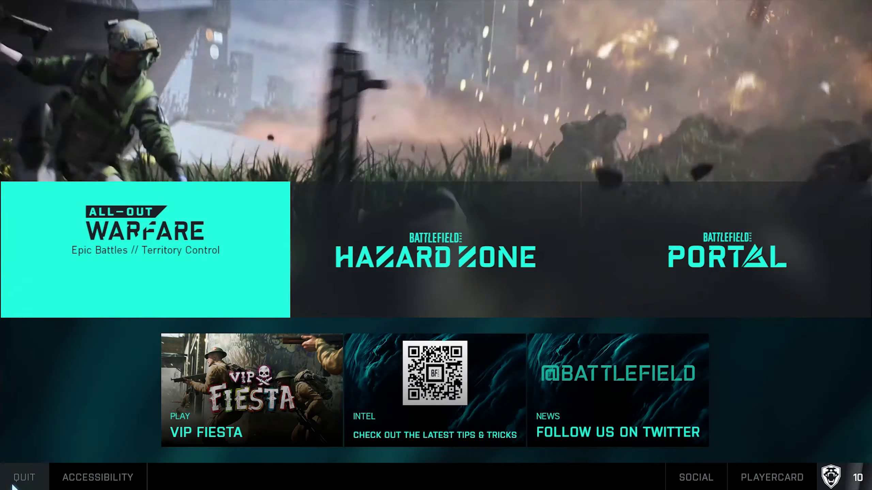
key("Escape")
left_click(437, 193)
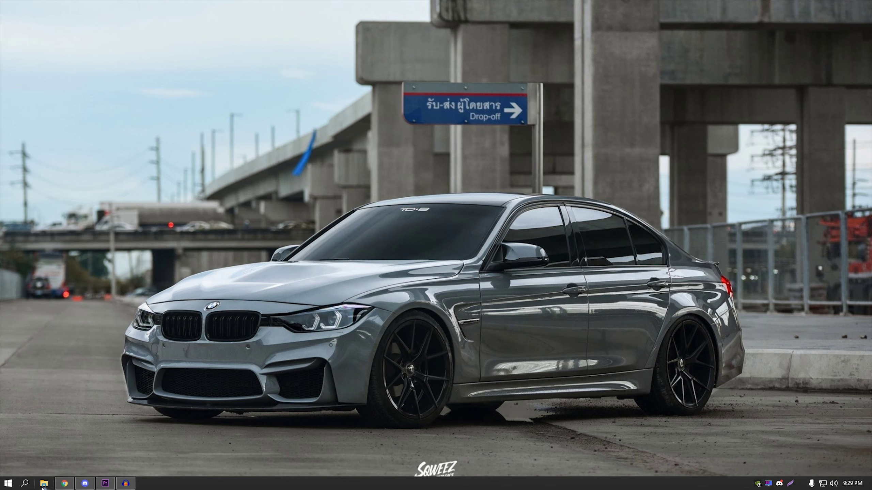
Step: In File Explorer, go to Documents > Battlefield 2042 > settings and open PROFSAVE_profile with WordPad
left_click(45, 481)
left_click(43, 131)
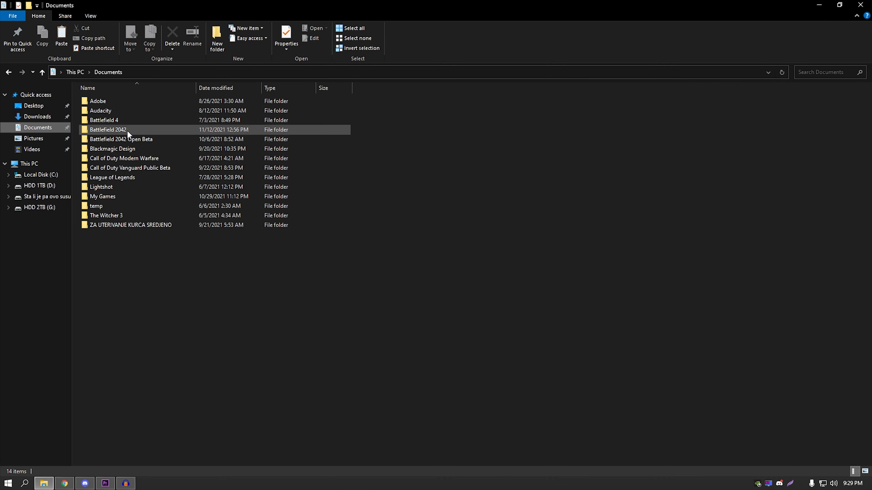
double_click(130, 128)
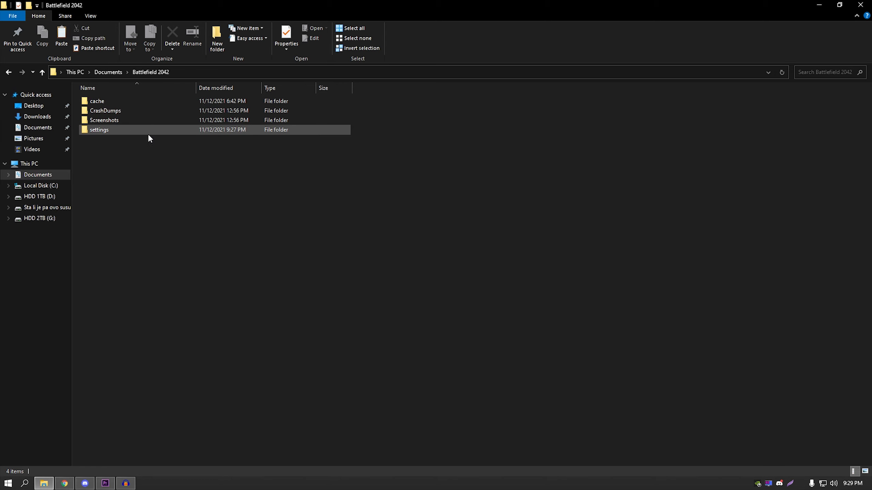
double_click(118, 129)
right_click(148, 113)
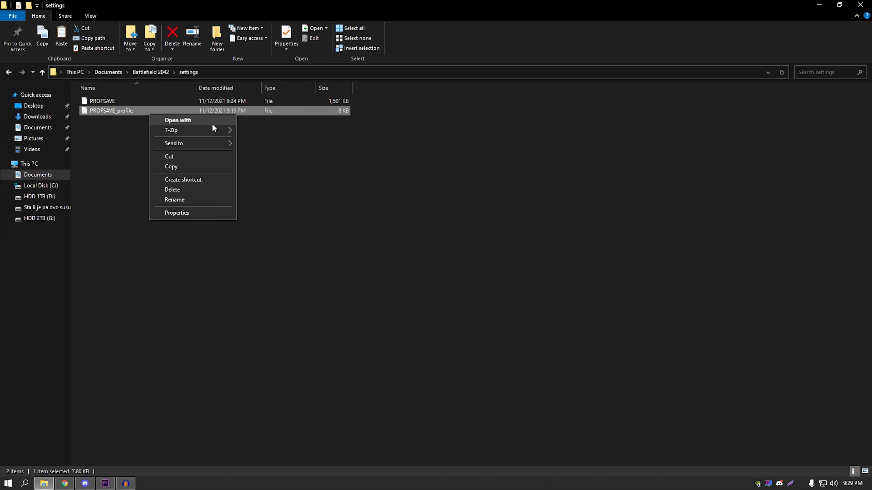
left_click(212, 121)
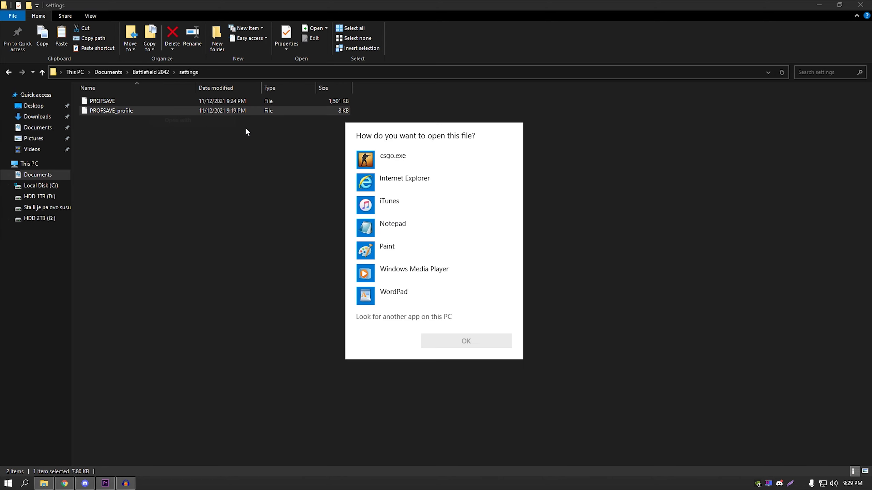
double_click(415, 291)
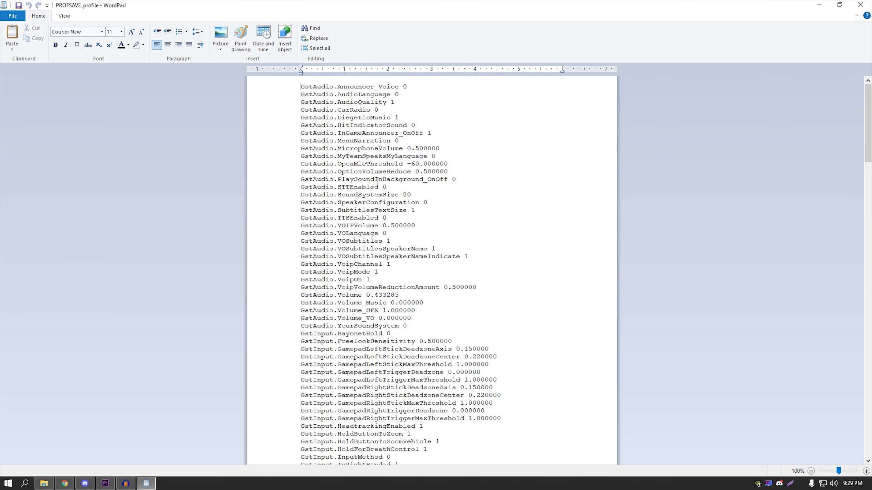
Step: Look through the PROFSAVE_profile entries, examining the GstRender graphics lines down to the end of the file
scroll(364, 175, "down", 3)
scroll(389, 200, "up", 3)
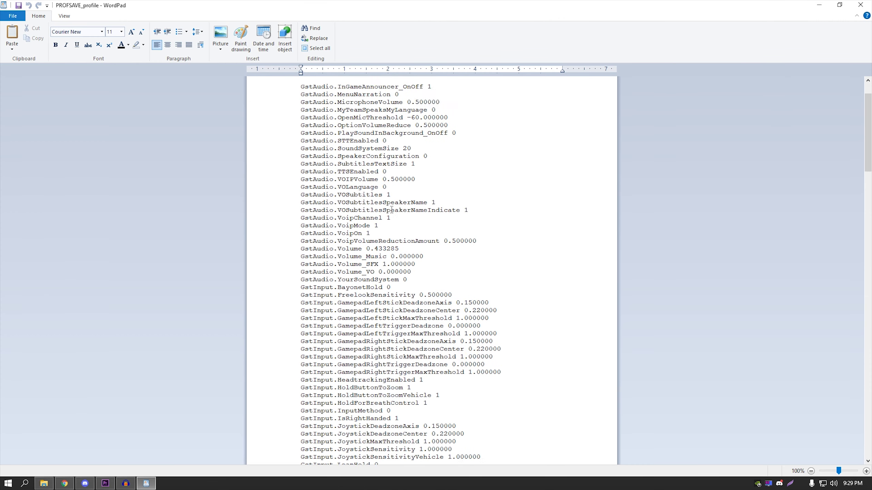
scroll(389, 199, "down", 11)
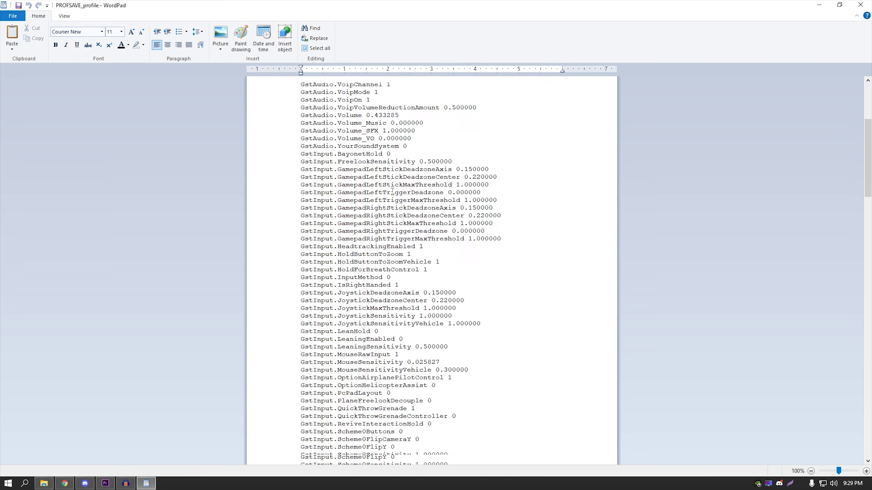
scroll(395, 185, "down", 2)
scroll(401, 189, "down", 2)
scroll(398, 179, "up", 14)
scroll(398, 168, "down", 10)
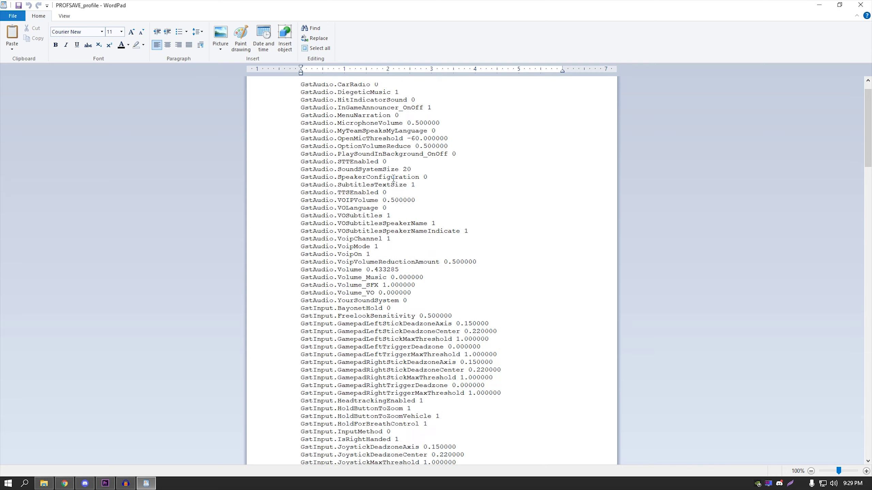
scroll(400, 167, "down", 15)
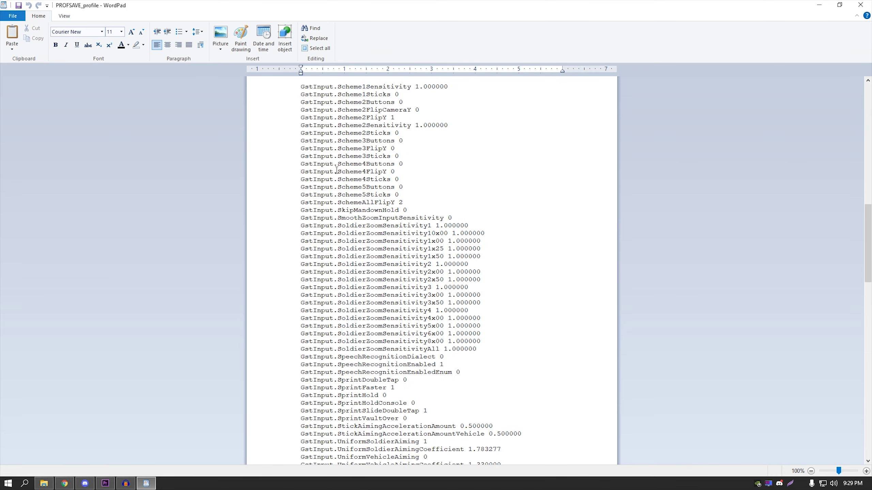
scroll(378, 189, "down", 14)
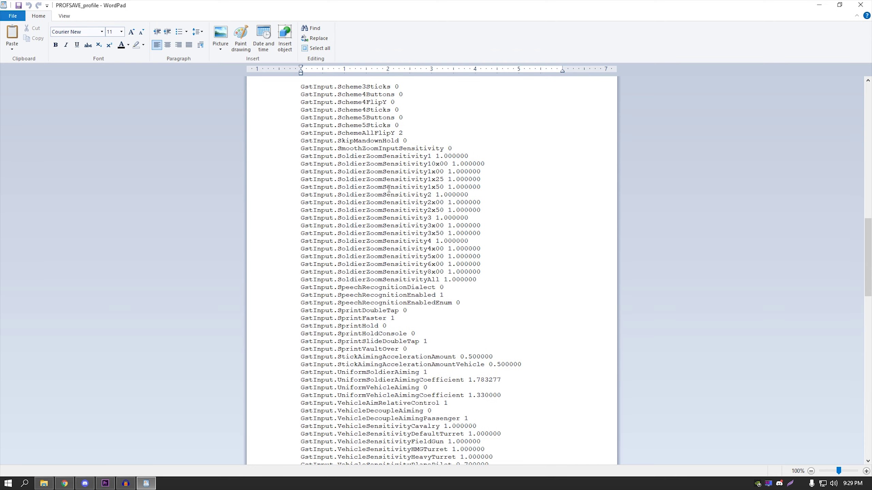
scroll(401, 203, "down", 8)
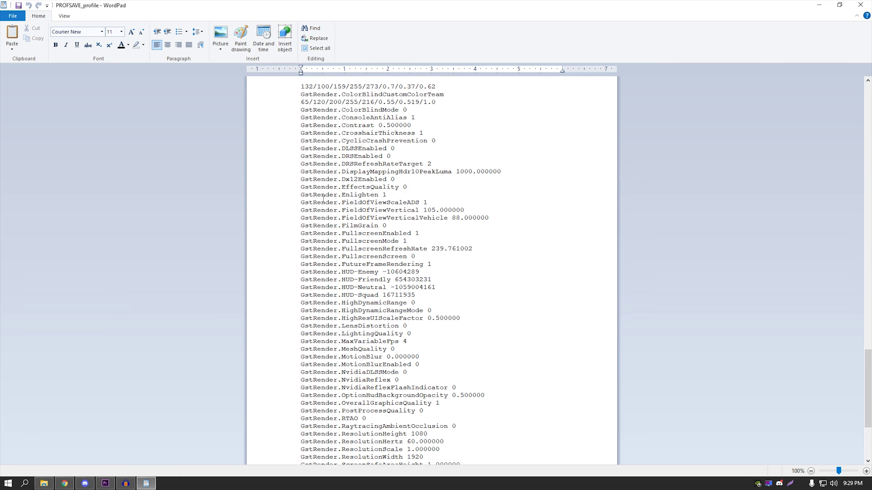
left_click_drag(301, 110, 530, 402)
left_click(477, 311)
scroll(341, 208, "down", 6)
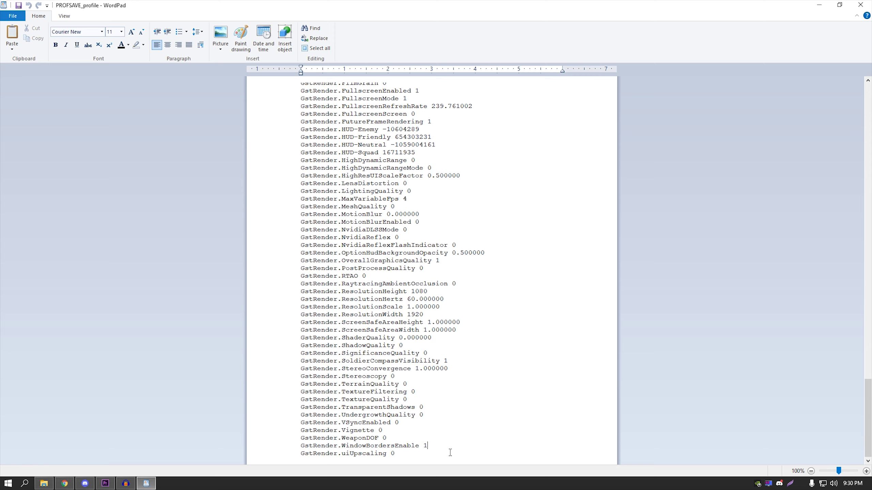
Step: Try setting GstRender.WindowBordersEnable to 0 and restore it to 1
key("BackSpace")
type("0")
key("BackSpace")
type("1")
Step: Review the block of GstRender graphics values from ColorBlindMode through NvidiaReflex
scroll(423, 254, "up", 4)
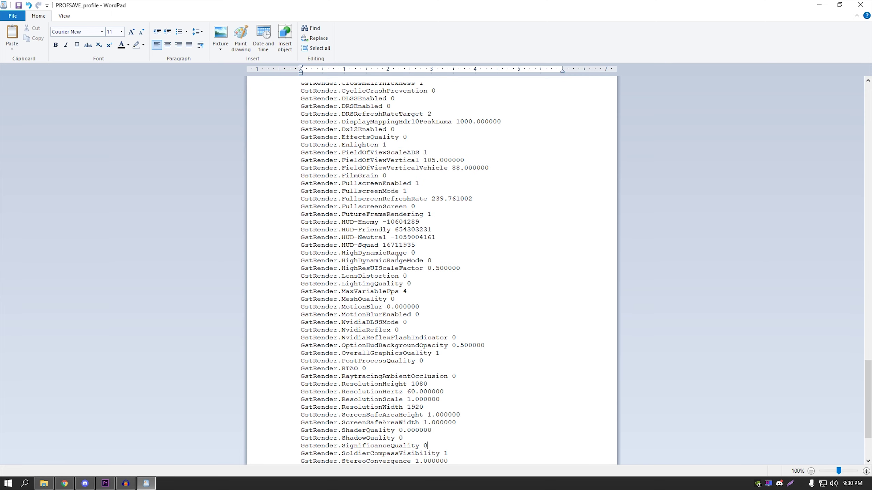
scroll(381, 227, "up", 1)
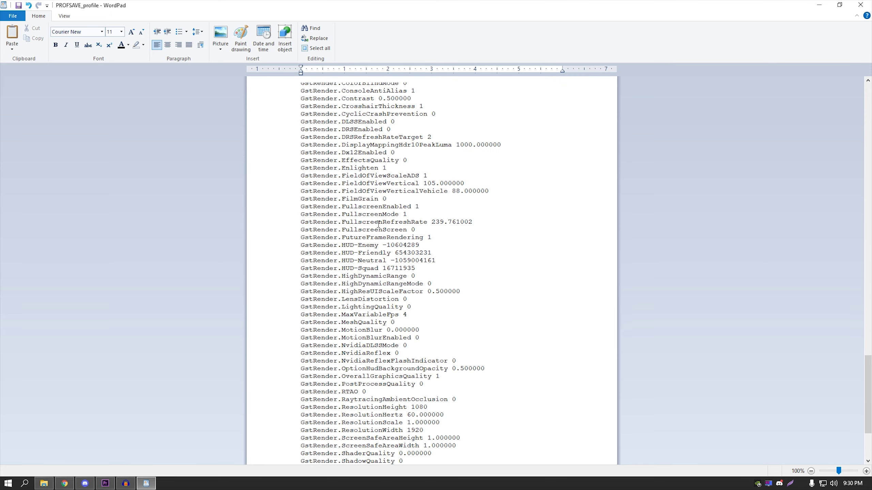
scroll(351, 191, "up", 2)
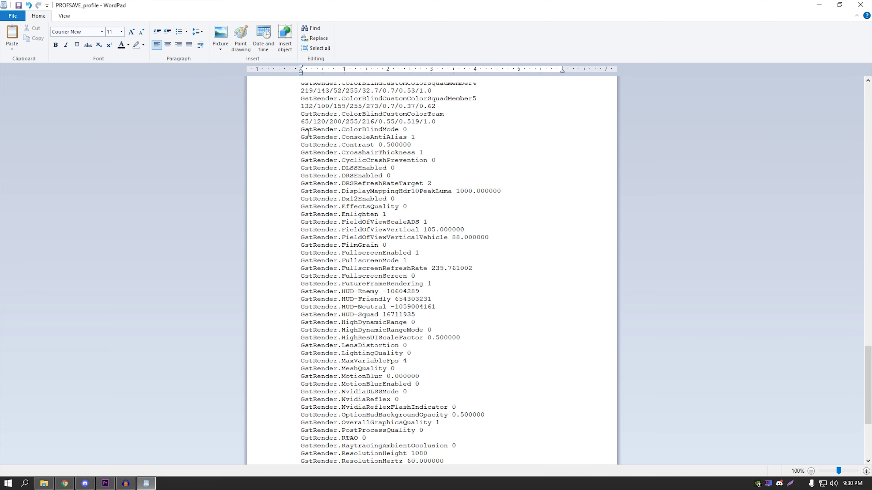
left_click_drag(301, 130, 492, 402)
left_click(476, 374)
scroll(477, 373, "down", 1)
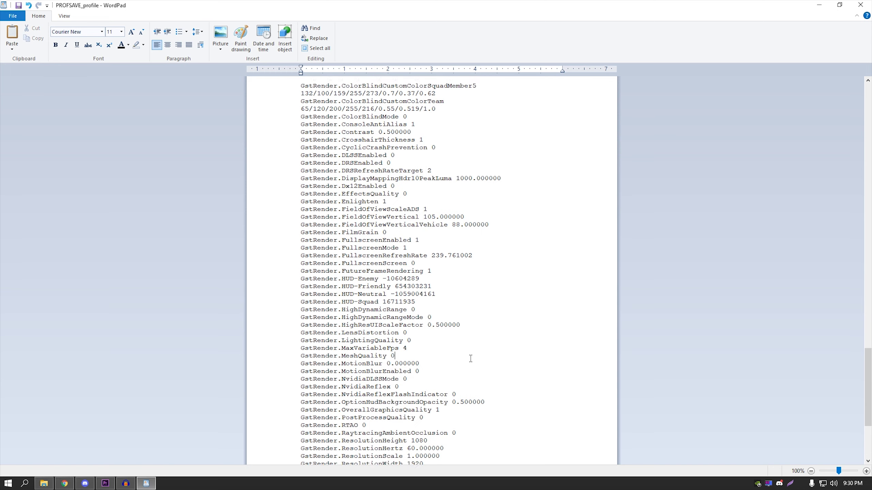
Step: Review the GstRender values in PROFSAVE_profile from the MotionBlur and NvidiaReflex lines down to uiUpscaling
triple_click(319, 373)
left_click(390, 376)
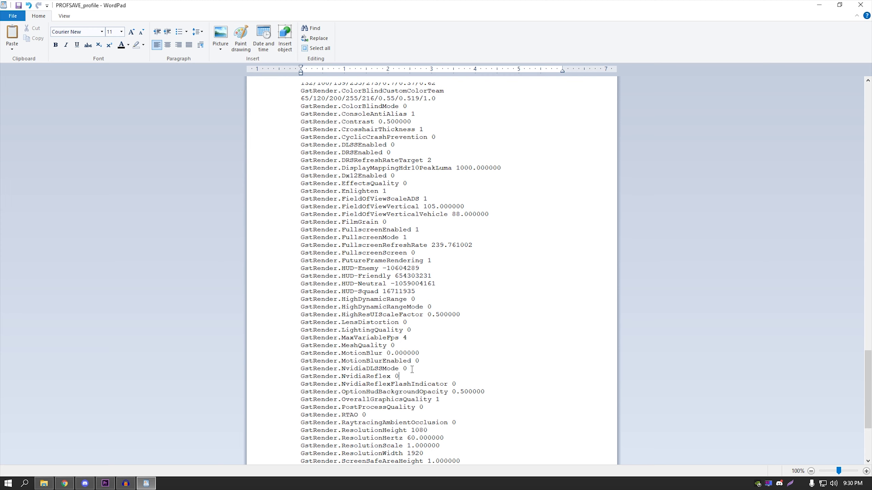
scroll(408, 370, "down", 2)
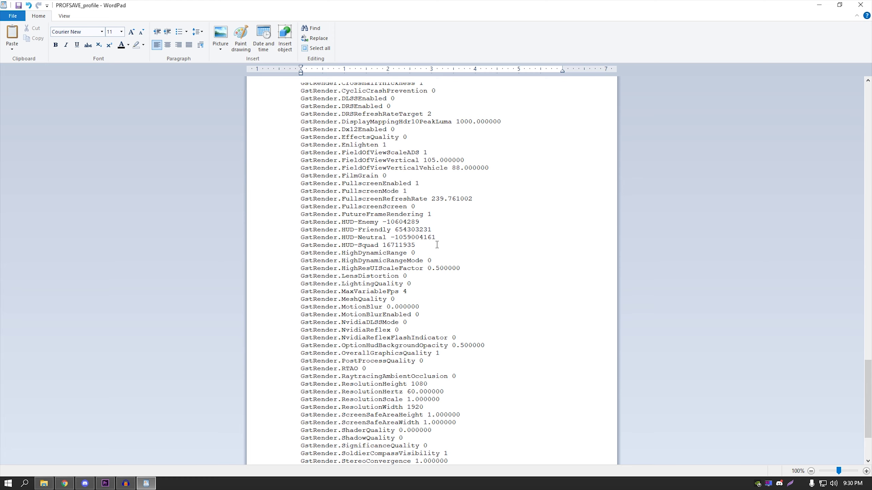
scroll(439, 241, "down", 4)
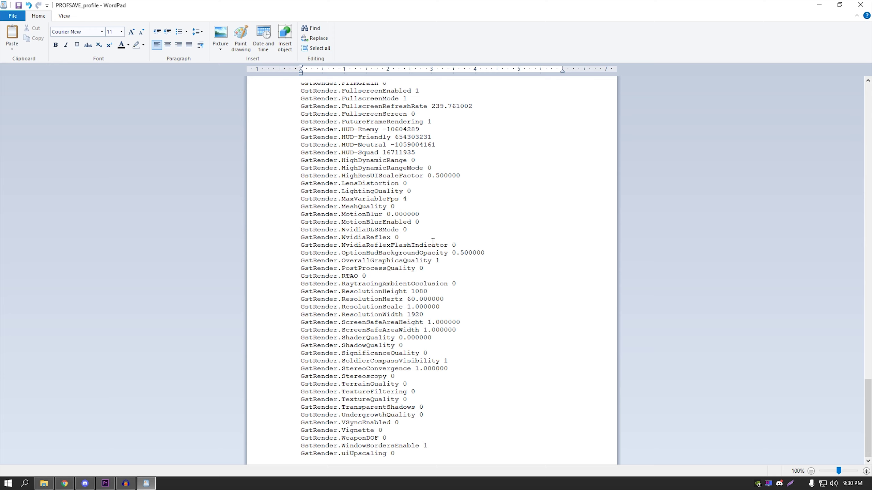
left_click(412, 207)
left_click(414, 187)
Step: Re-enter the final 0 of a GstRender value near MeshQuality, then save and close PROFSAVE_profile
left_click(444, 210)
key("BackSpace")
type("0")
left_click_drag(301, 438, 388, 439)
left_click(392, 440)
left_click(861, 4)
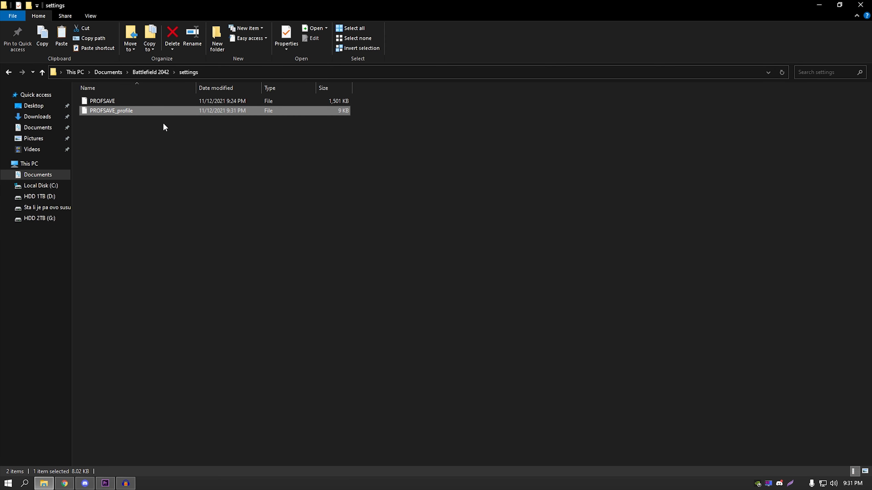
Step: Make the PROFSAVE_profile file read-only through its properties, apply the change and close File Explorer
right_click(144, 109)
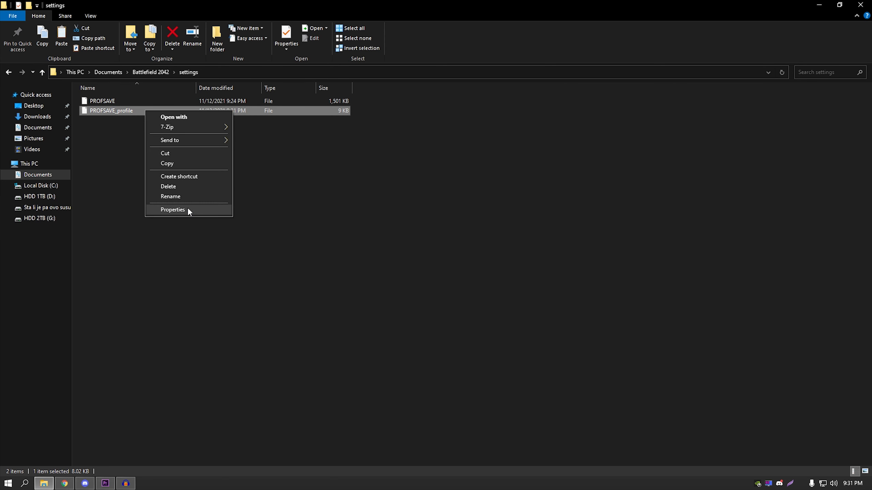
left_click(188, 208)
left_click(195, 284)
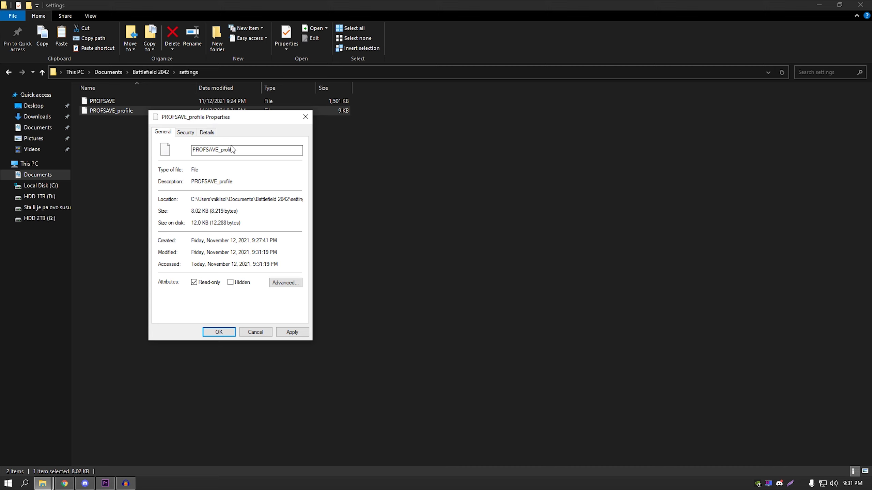
left_click_drag(223, 120, 434, 111)
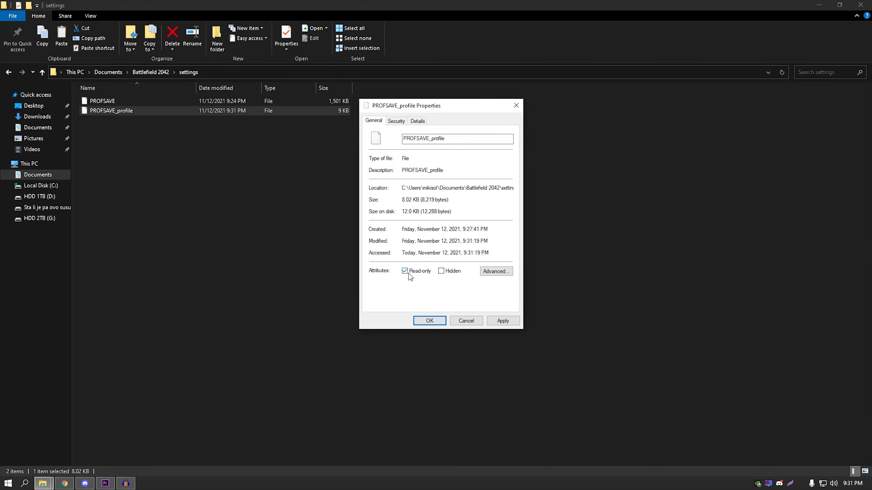
left_click(503, 321)
left_click(430, 321)
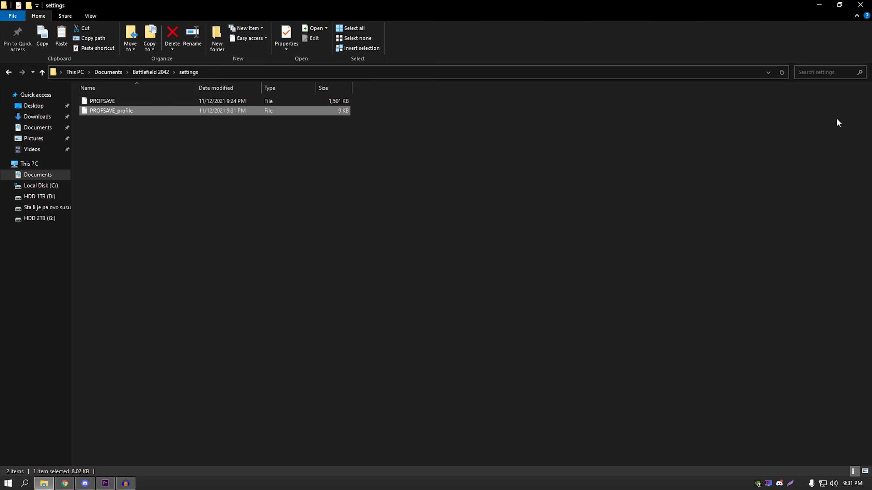
left_click(861, 5)
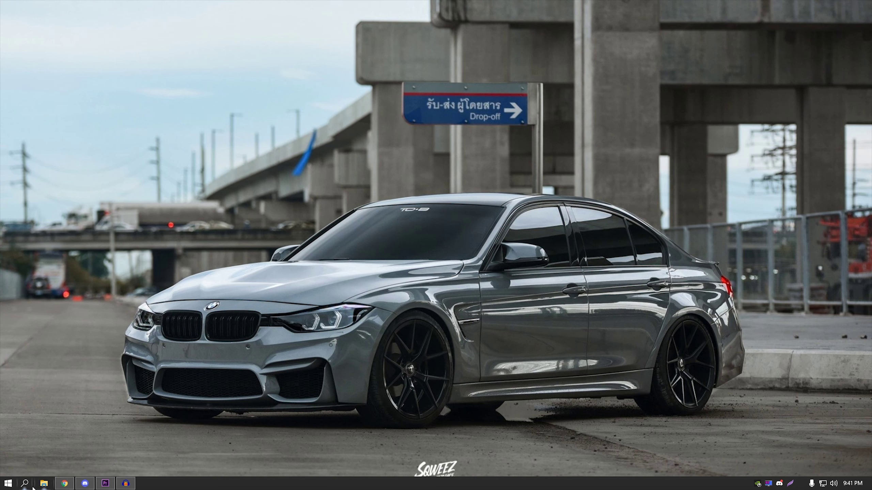
Step: In File Explorer, go to Local Disk (C:) > Program Files (x86) > Origin Games > Battlefield 2042
left_click(43, 483)
left_click(29, 164)
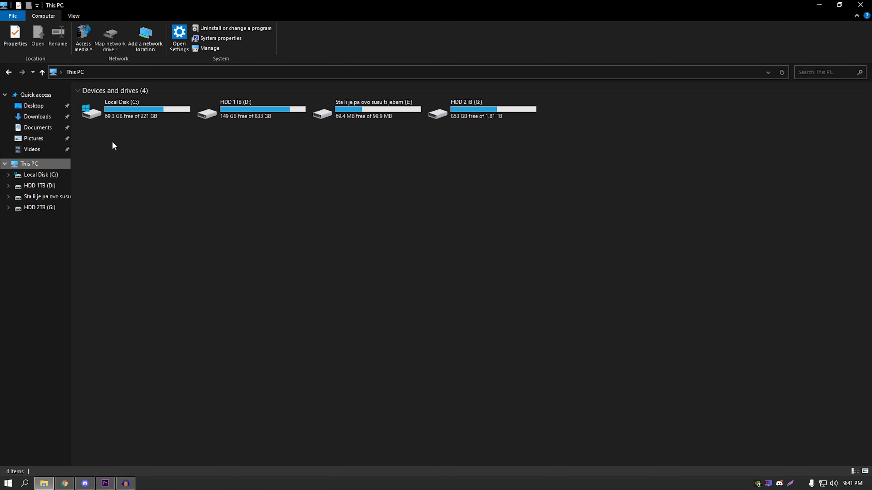
left_click(120, 115)
double_click(120, 114)
double_click(129, 138)
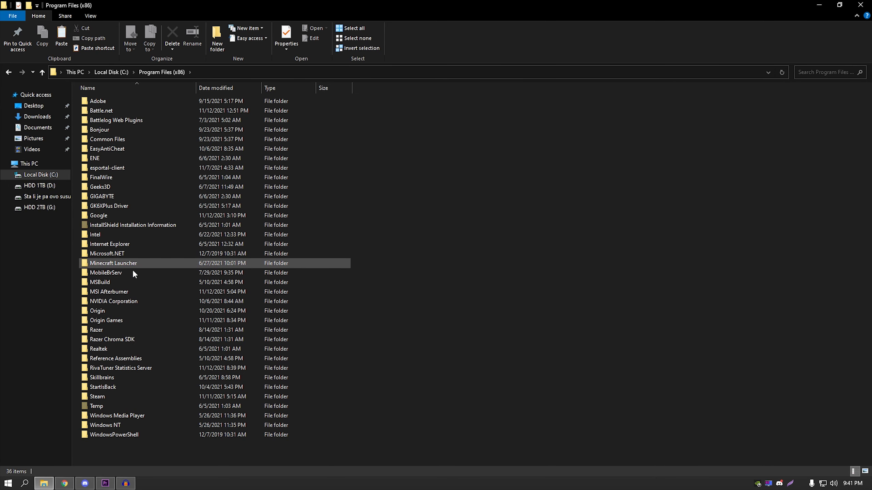
double_click(126, 319)
left_click(120, 102)
double_click(120, 101)
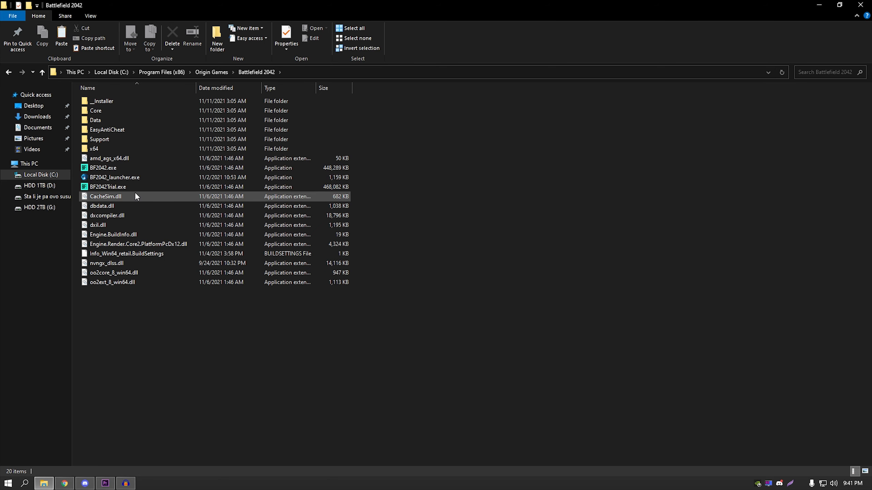
Step: Disable fullscreen optimizations for BF2042.exe in its compatibility properties, including the settings for all users
left_click(130, 169)
right_click(130, 169)
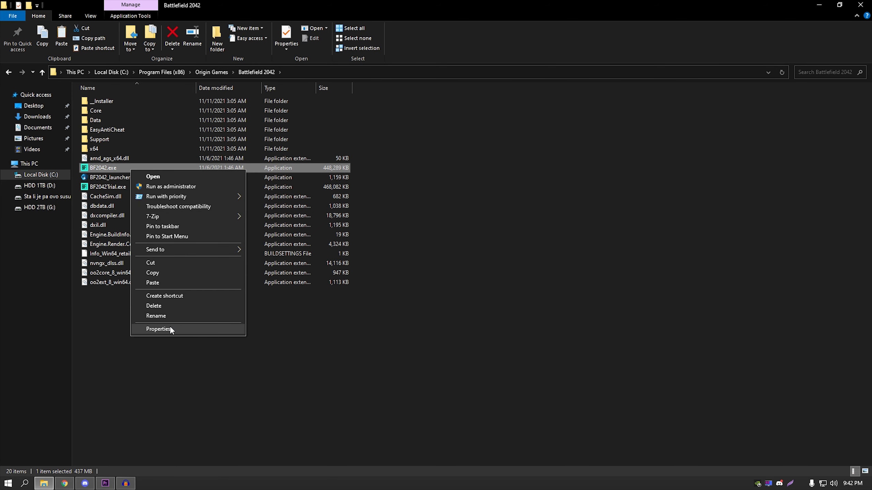
left_click(170, 327)
left_click(184, 193)
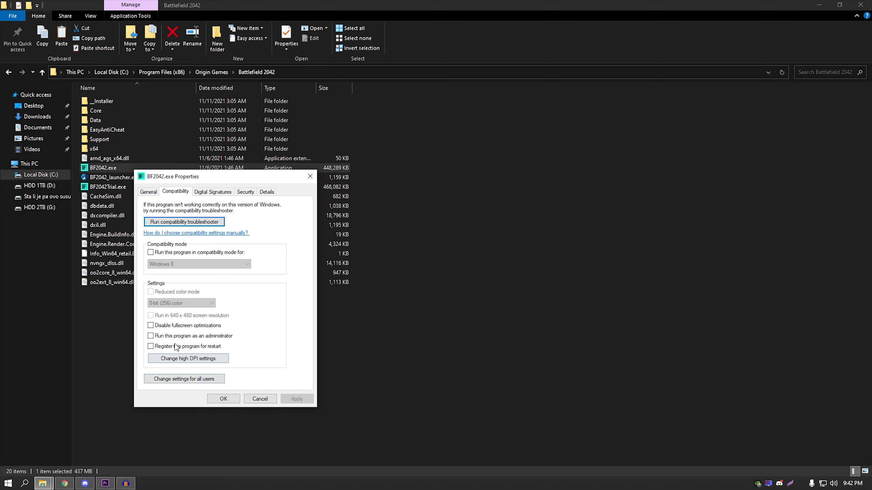
left_click(160, 326)
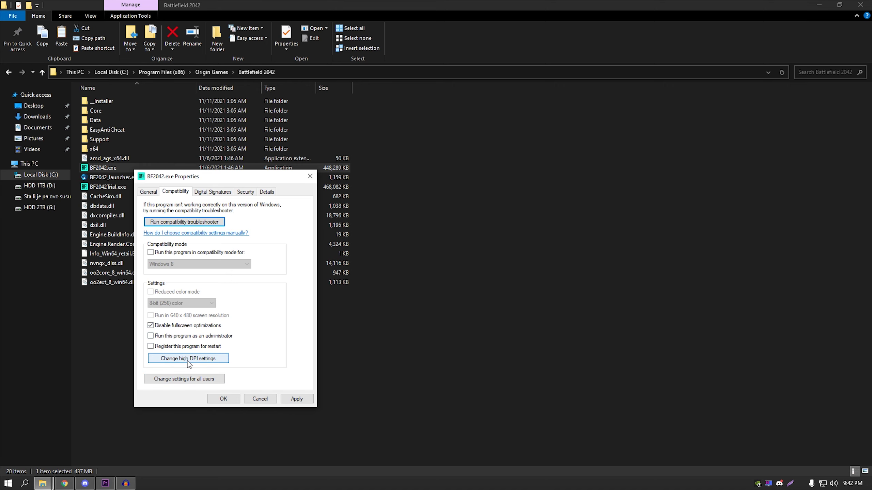
left_click(188, 379)
left_click(201, 343)
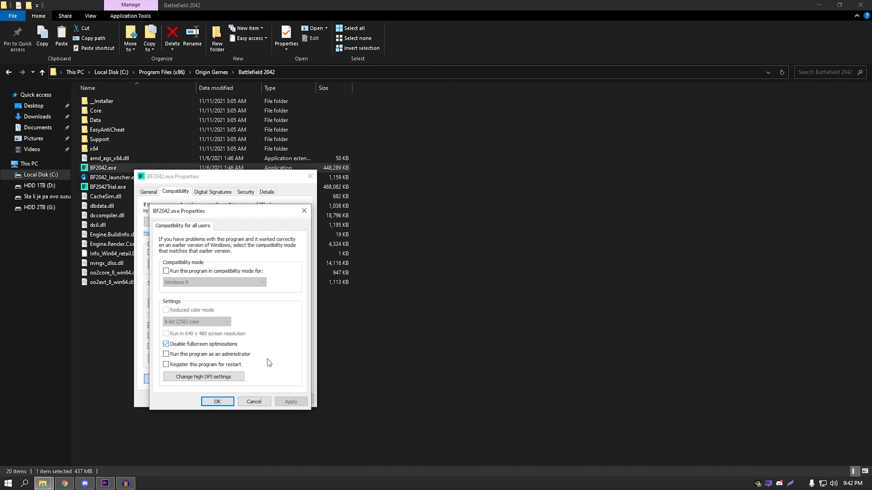
left_click(287, 403)
Step: Check the high DPI settings of BF2042.exe for all users and for the current user
left_click(203, 377)
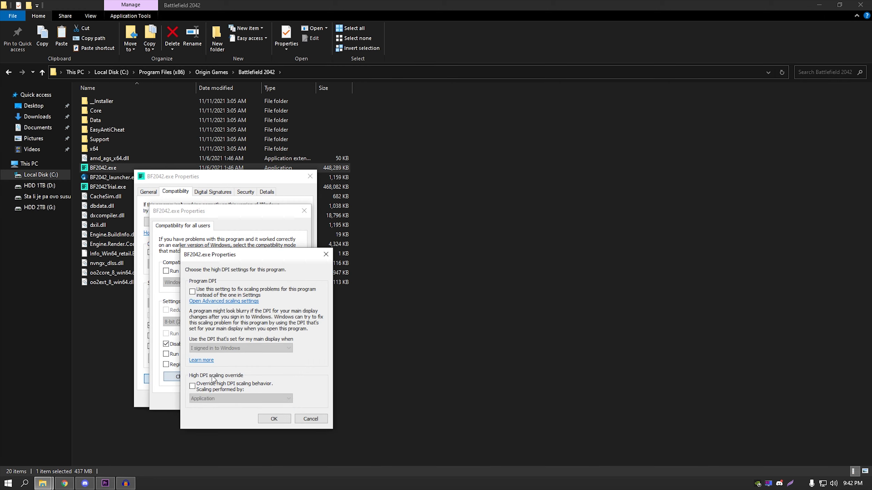
left_click(288, 354)
left_click(314, 386)
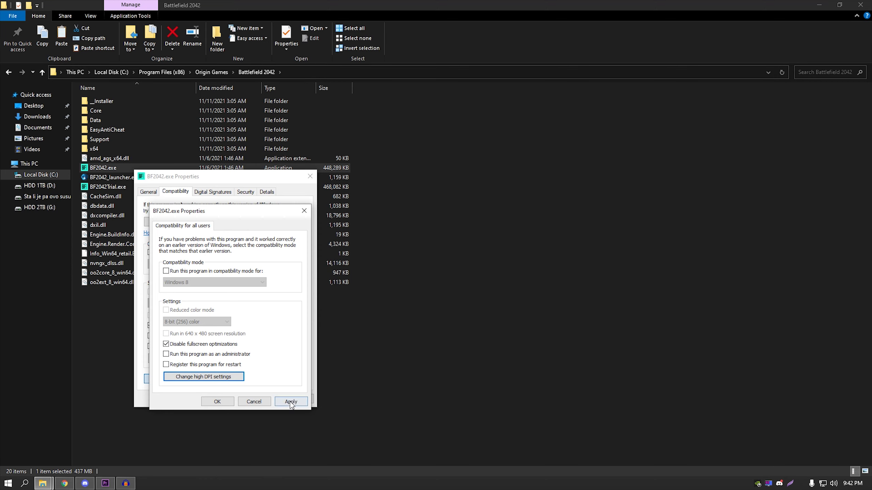
left_click(290, 403)
left_click(217, 401)
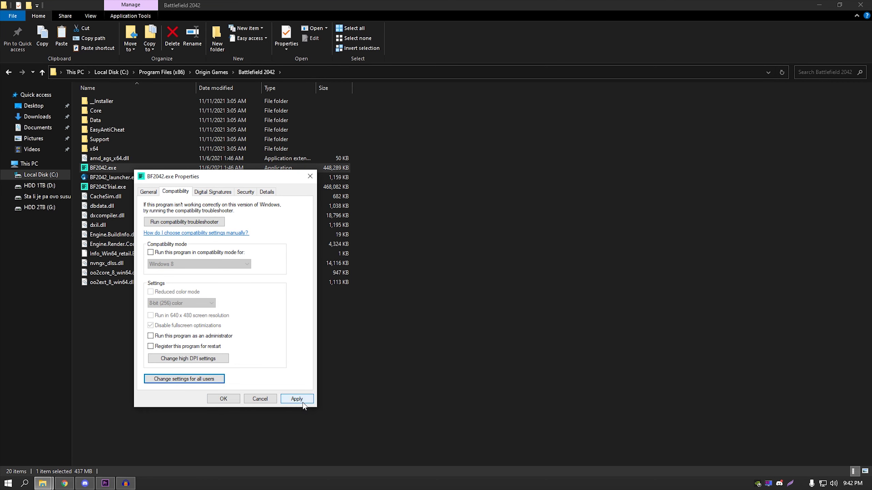
left_click(162, 379)
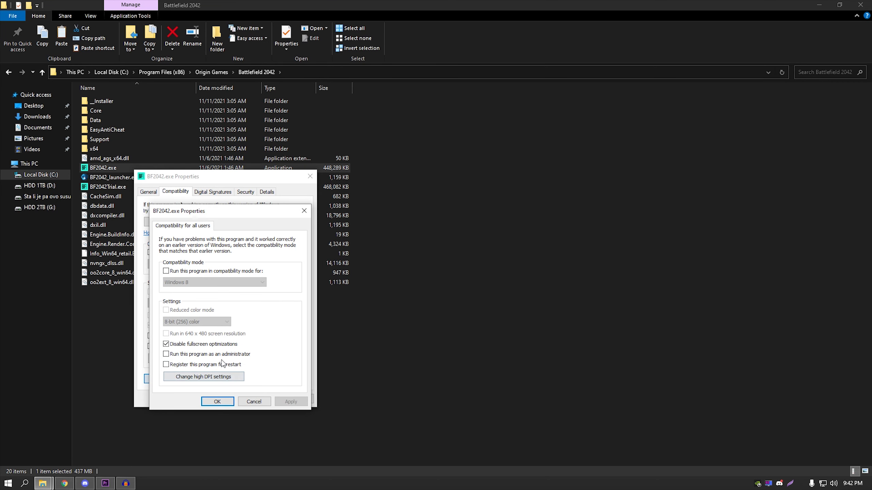
left_click(203, 377)
left_click(286, 416)
left_click(223, 401)
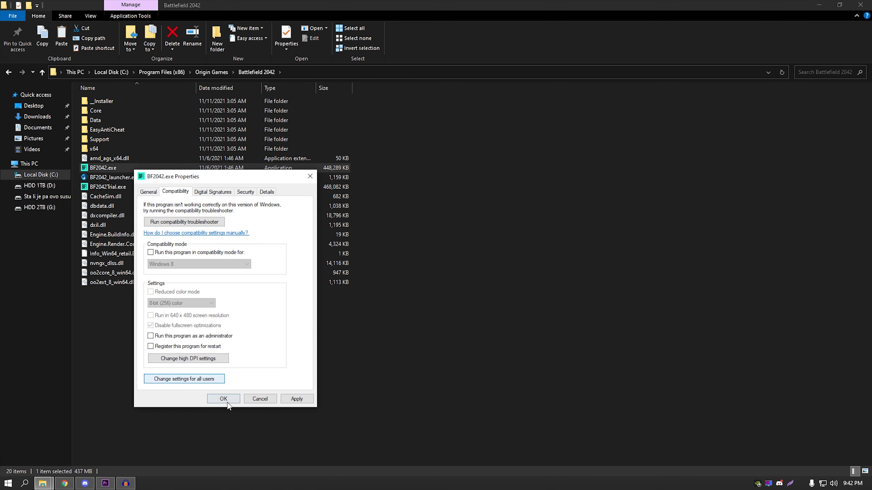
left_click(222, 357)
left_click(271, 384)
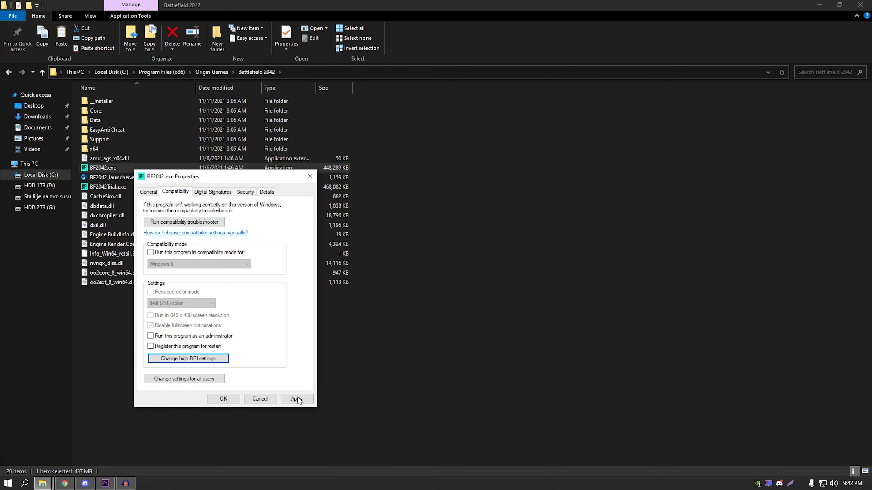
Step: Apply and confirm the BF2042.exe compatibility properties, and close File Explorer
left_click(298, 399)
left_click(232, 402)
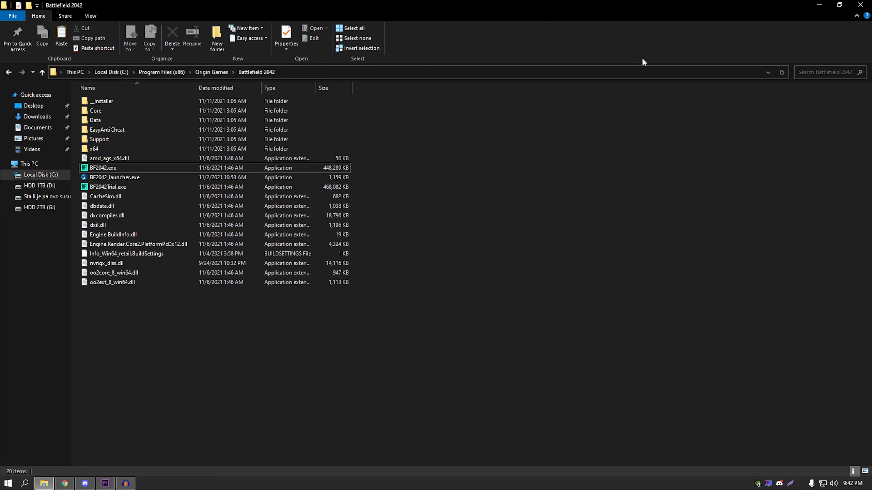
left_click(860, 5)
Step: Open the Windows Graphics settings from the display settings and switch Hardware-accelerated GPU scheduling off and back on
right_click(387, 242)
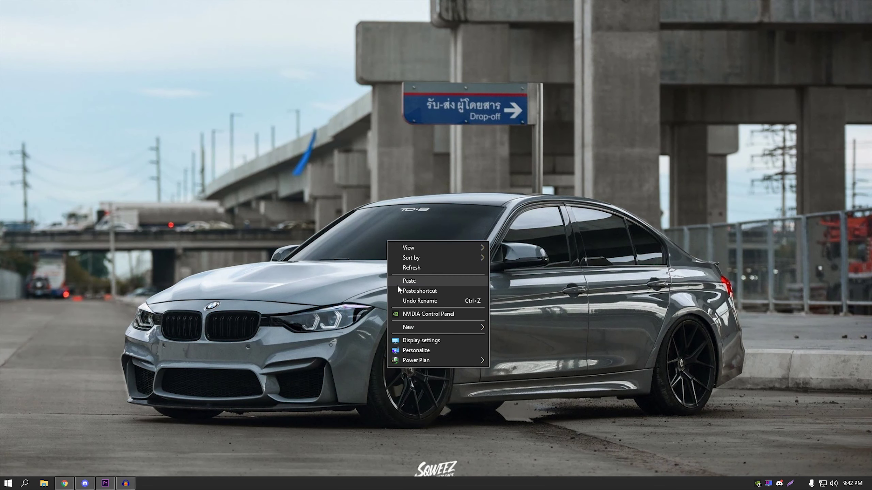
left_click(436, 340)
scroll(275, 273, "down", 5)
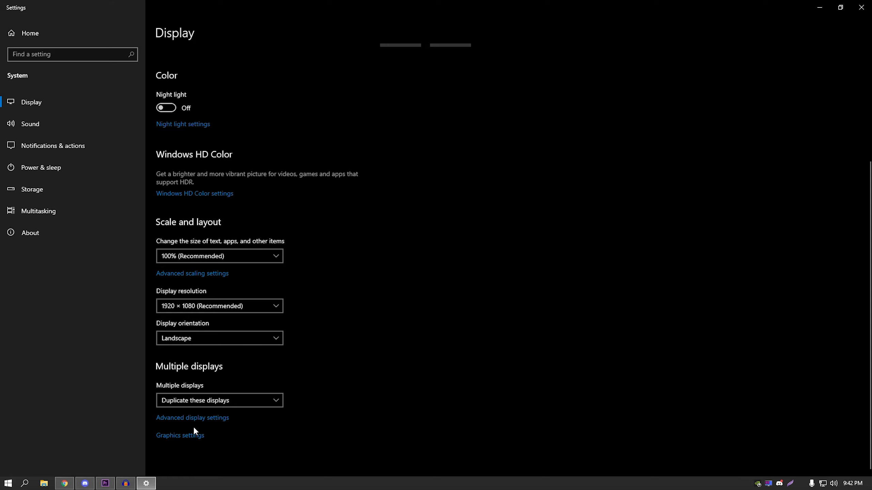
left_click(195, 435)
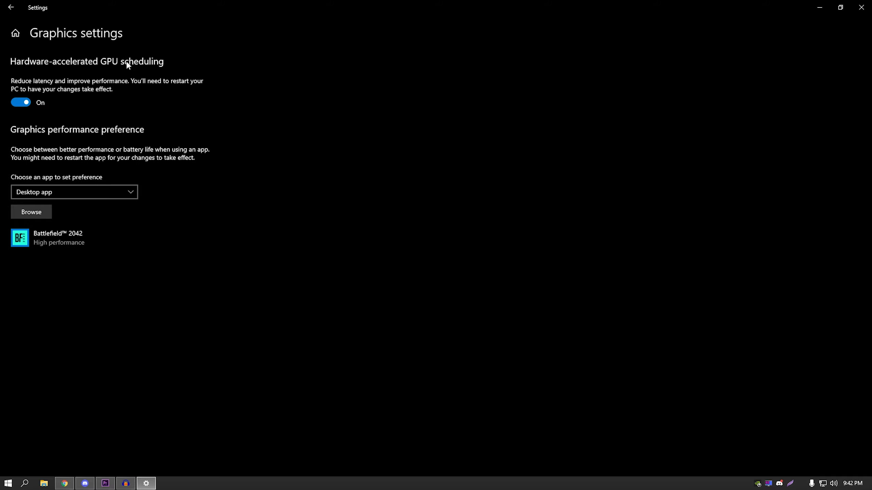
left_click(30, 102)
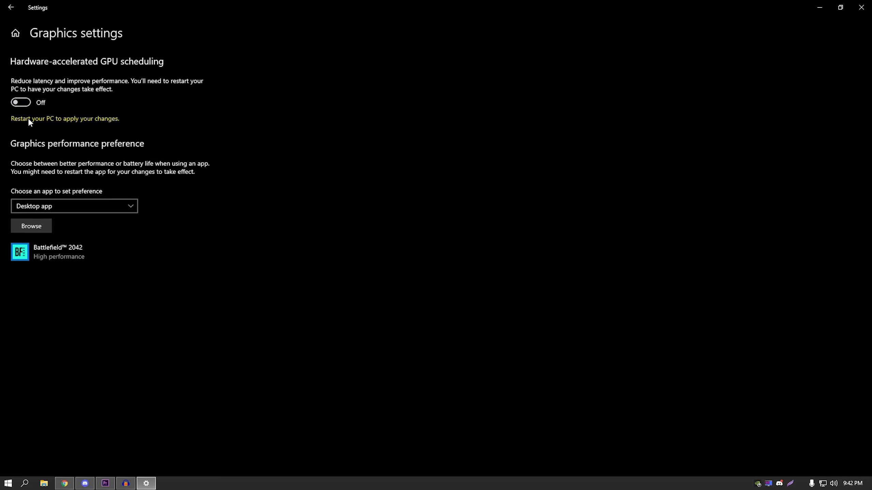
left_click(21, 103)
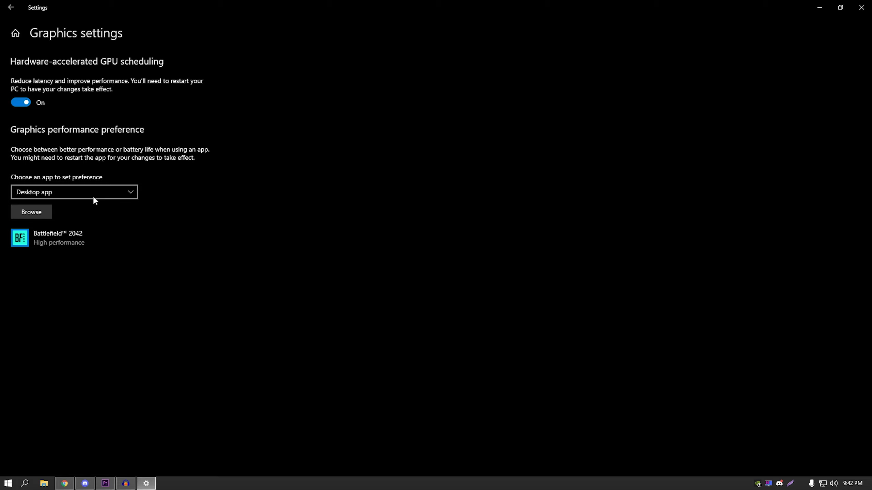
Step: Save High performance as the graphics preference for Battlefield 2042 and close Settings
left_click(36, 215)
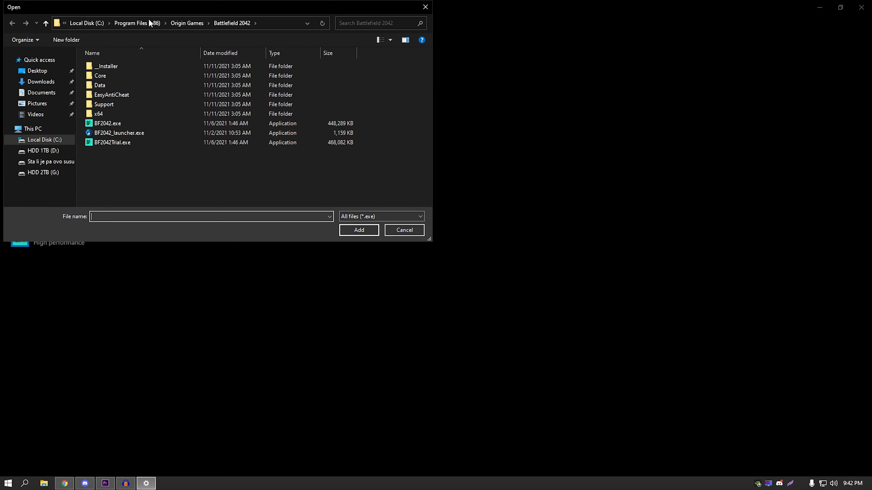
left_click(425, 7)
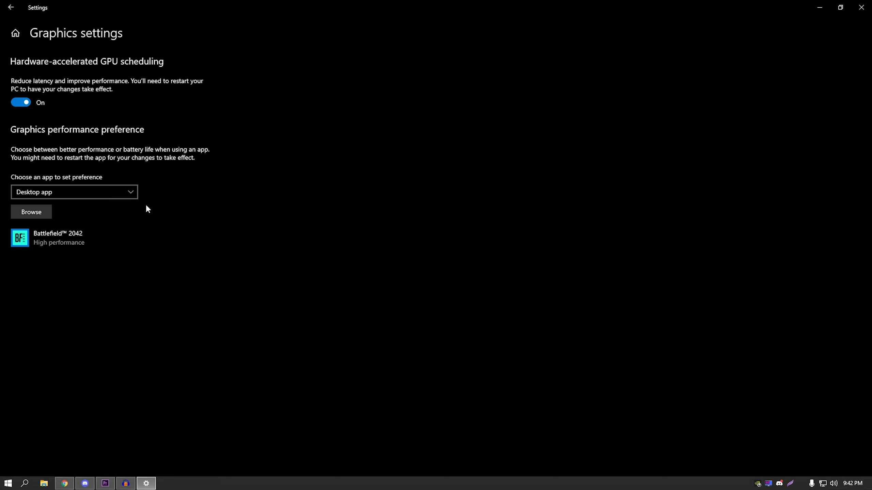
left_click(97, 236)
left_click(144, 284)
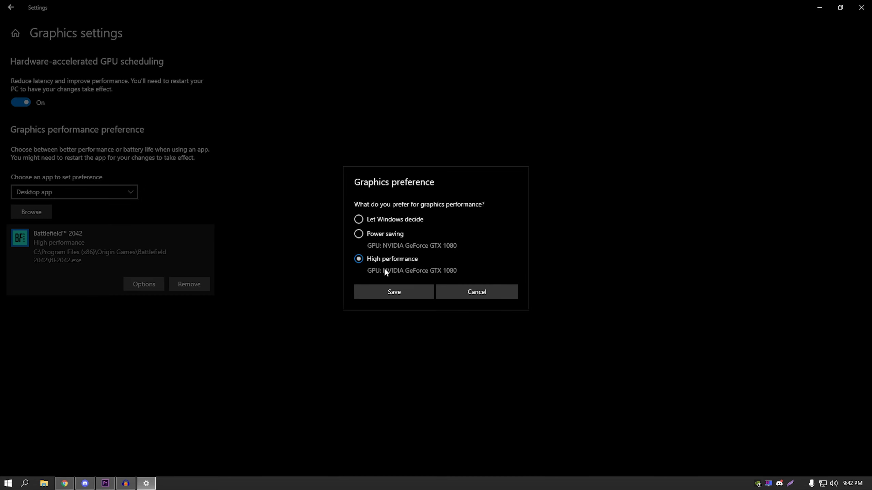
left_click(412, 295)
left_click(861, 7)
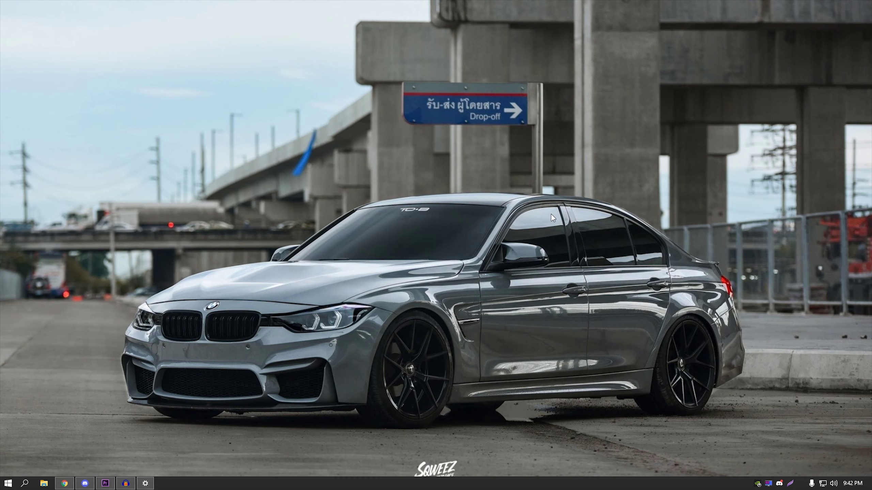
Step: Open NVIDIA Control Panel and set Low Latency Mode to Off in the global 3D settings
right_click(430, 177)
left_click(472, 253)
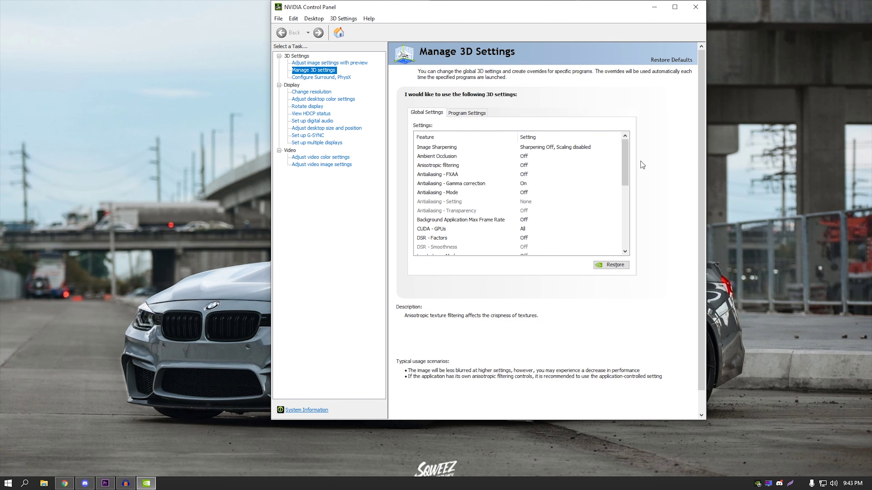
left_click_drag(627, 148, 640, 162)
left_click(438, 220)
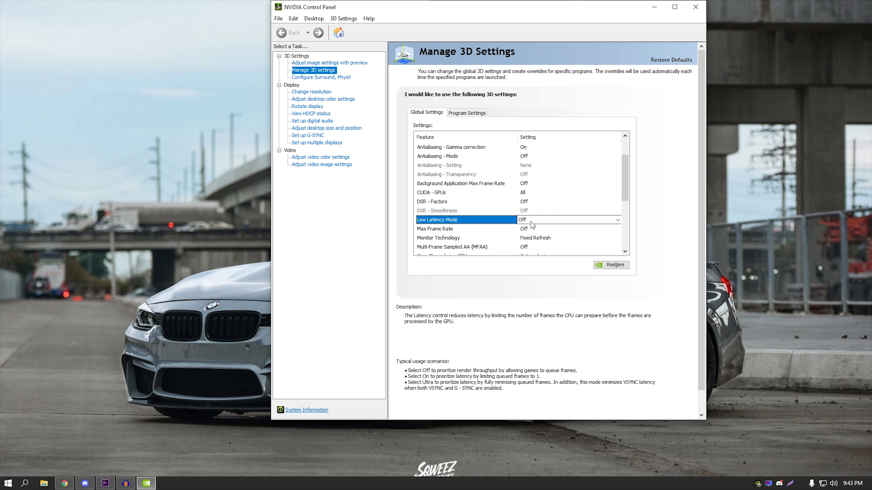
left_click(529, 219)
left_click(540, 220)
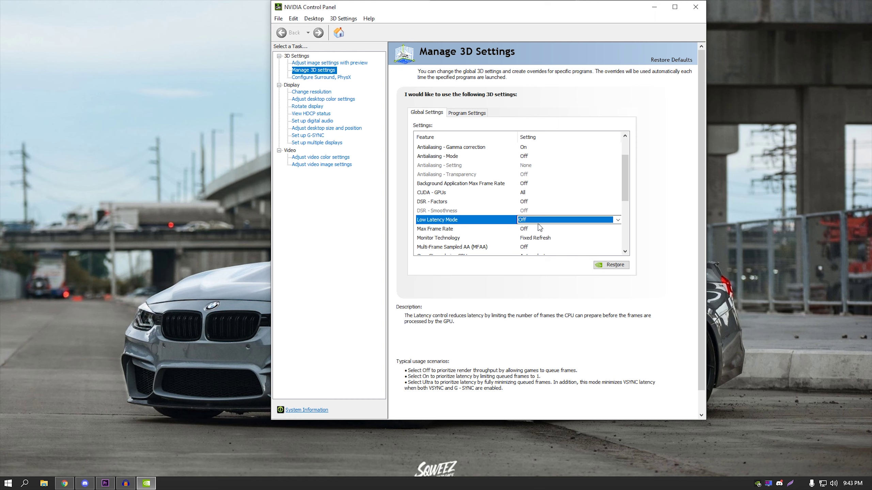
Step: Review the remaining global 3D settings, apply Digital vibrance at 50% in the desktop color settings, and close NVIDIA Control Panel
scroll(515, 199, "down", 4)
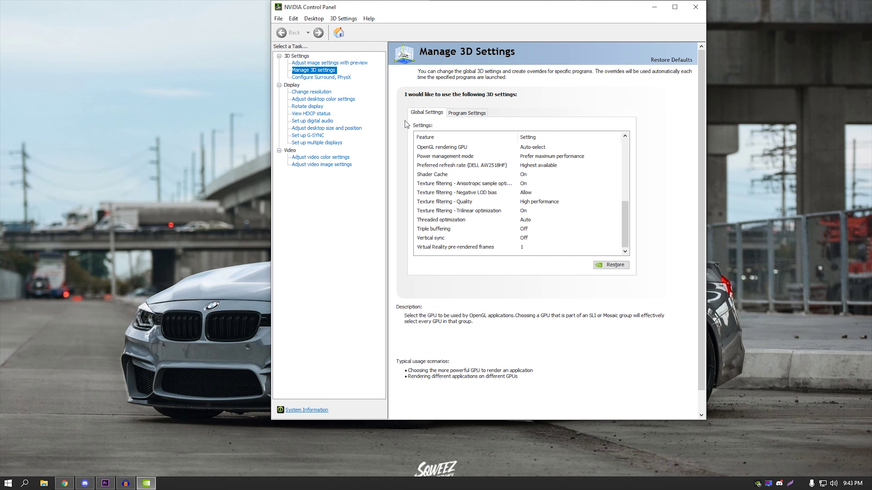
left_click(323, 99)
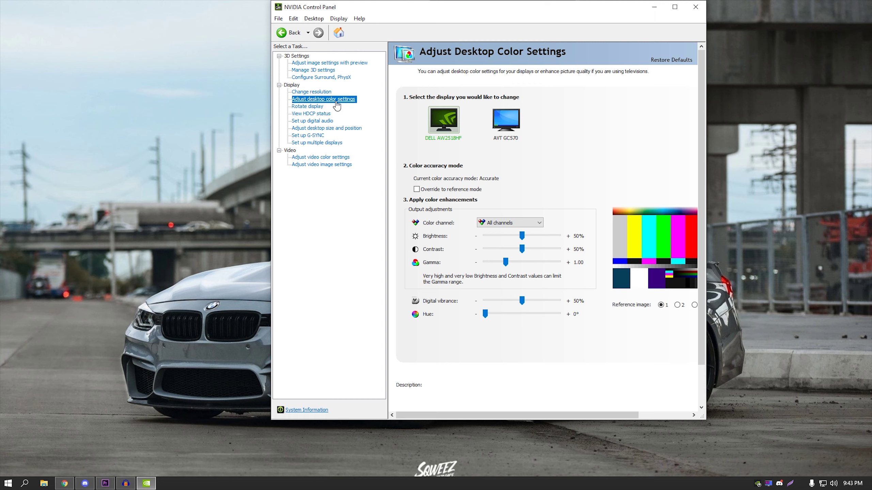
mouse_move(521, 302)
left_mouse_down()
mouse_move(553, 304)
mouse_move(523, 300)
left_mouse_up()
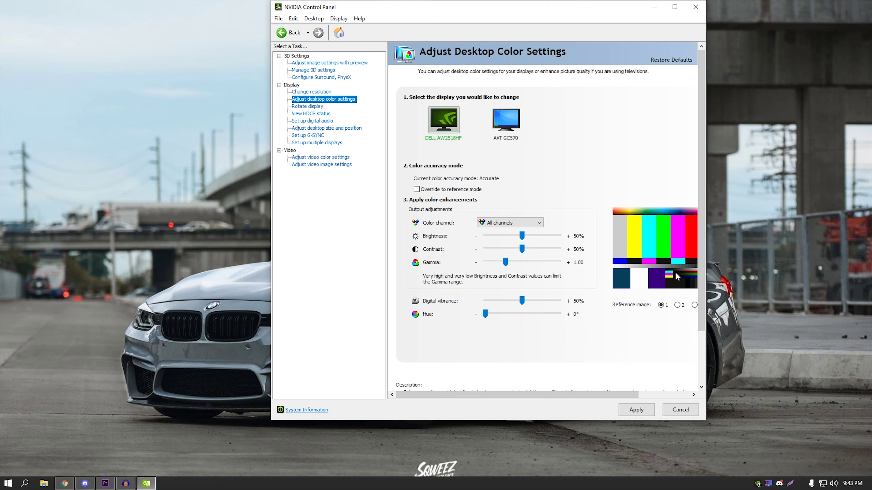
left_click(626, 415)
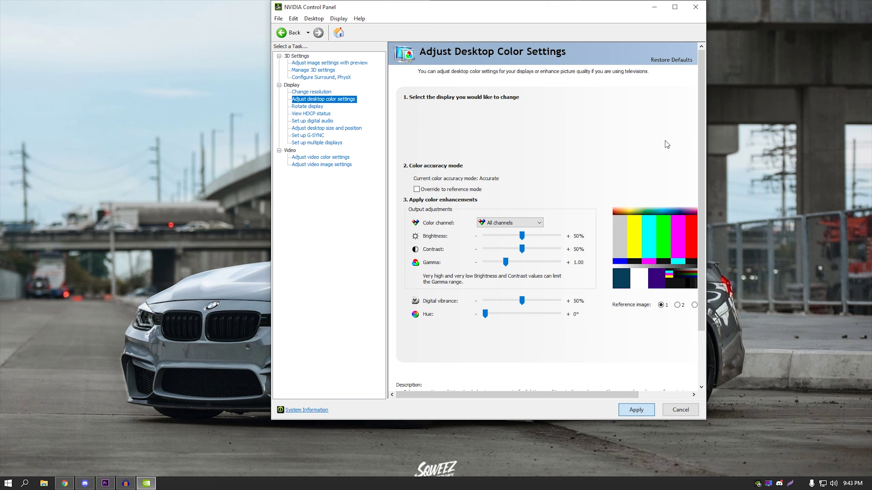
left_click(694, 10)
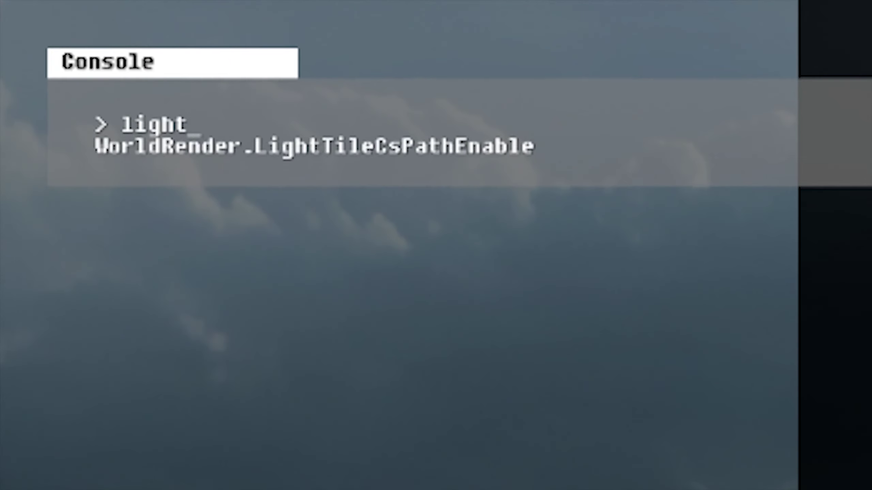
Step: In the Battlefield 2042 console, complete "light" to the suggested command and enter WorldRender.LightTileCsPathEnable 0
key("Down")
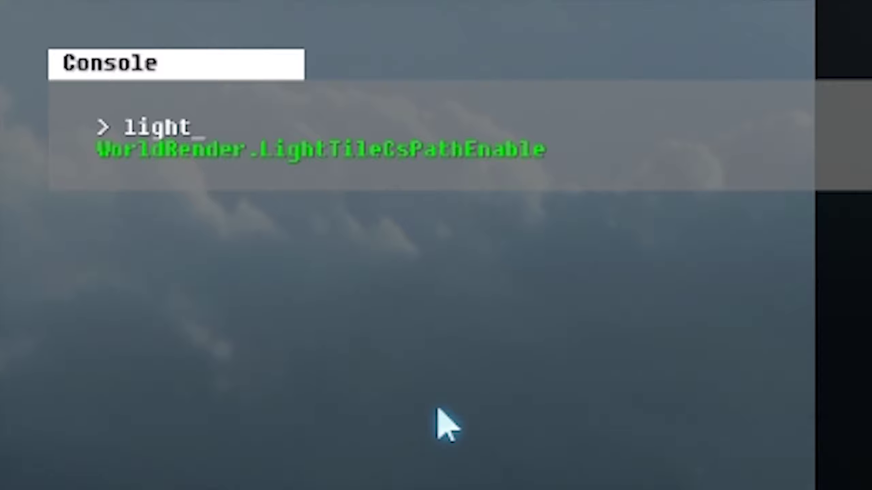
key("Tab")
type("0")
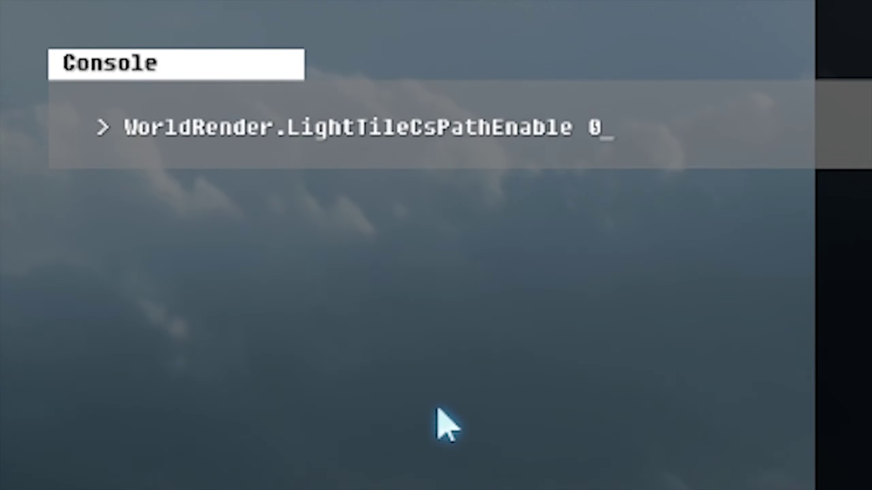